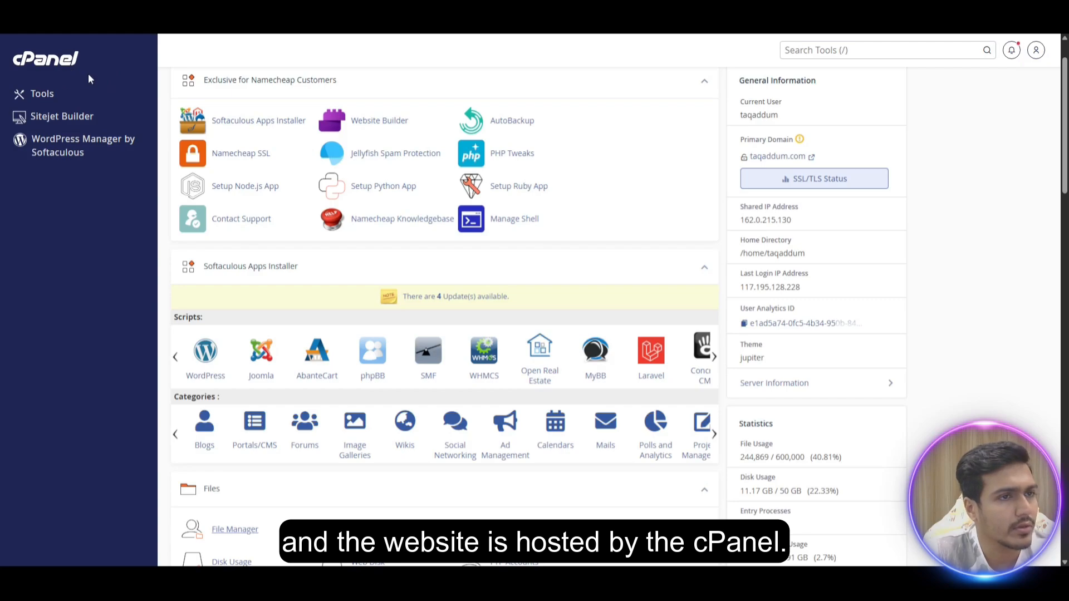
Open the File Manager from the hosting tools and show the contents of the ronniekhan.com root folder
{"action": "scroll", "coordinate": [128, 222], "scroll_direction": "down", "scroll_amount": 2}
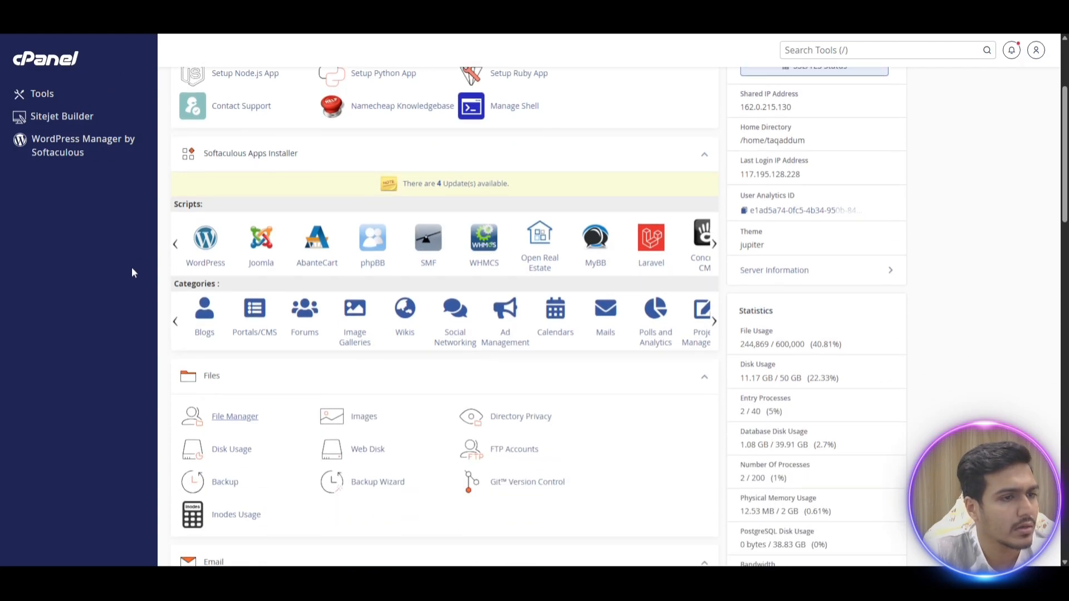
{"action": "scroll", "coordinate": [132, 272], "scroll_direction": "up", "scroll_amount": 1}
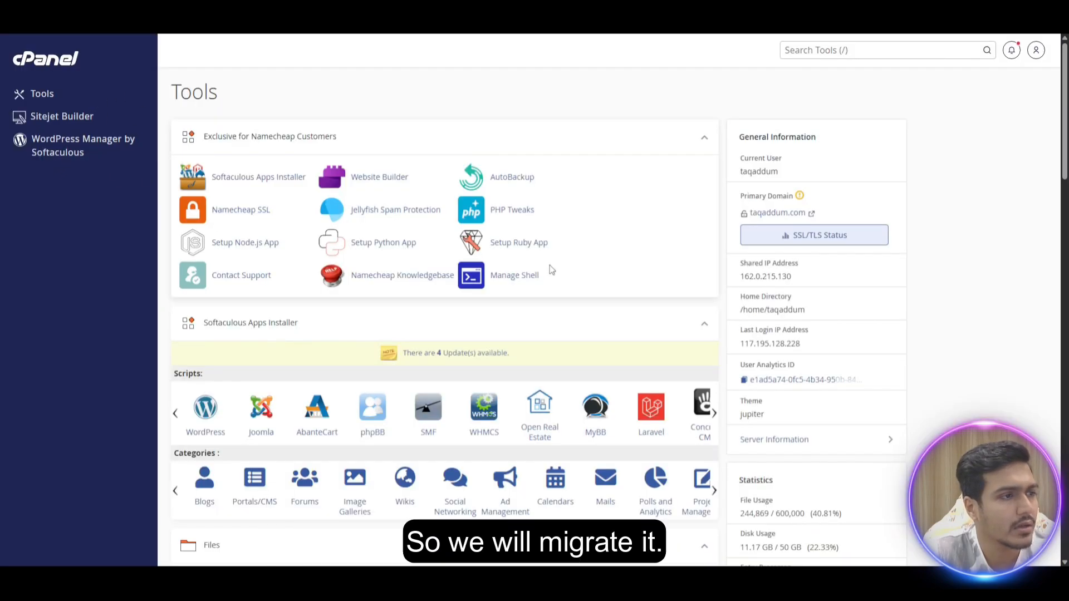
{"action": "scroll", "coordinate": [282, 320], "scroll_direction": "down", "scroll_amount": 7}
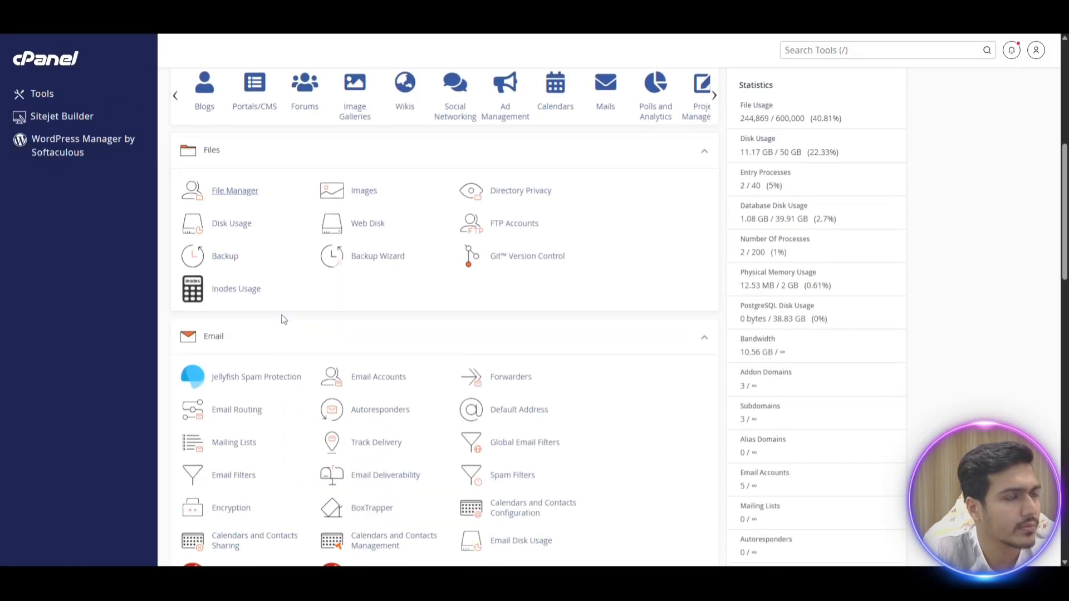
{"action": "left_click", "coordinate": [243, 196]}
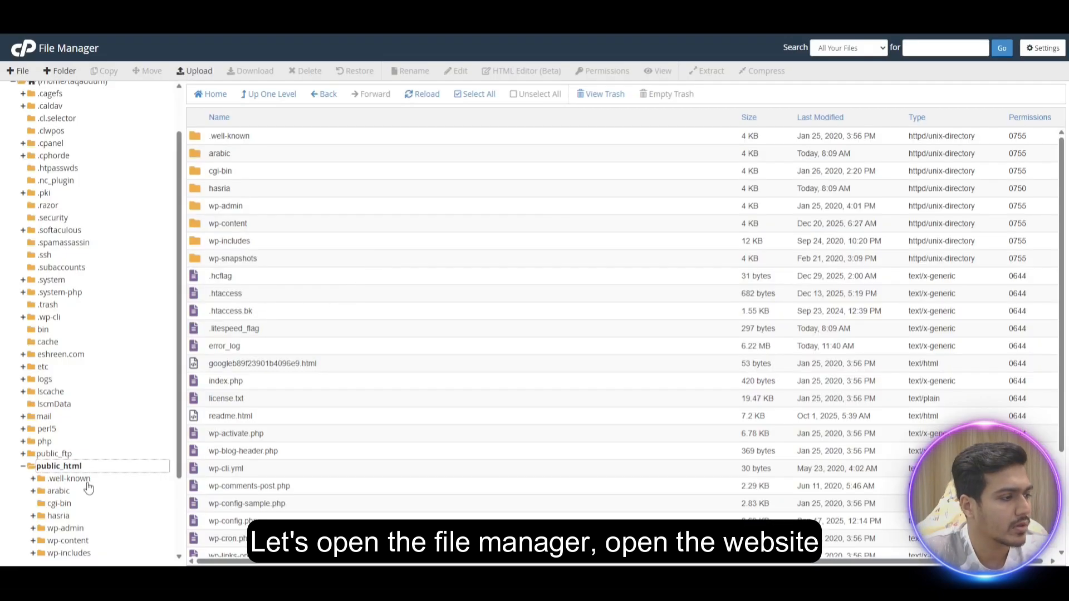
{"action": "scroll", "coordinate": [89, 485], "scroll_direction": "down", "scroll_amount": 3}
{"action": "left_click", "coordinate": [85, 479]}
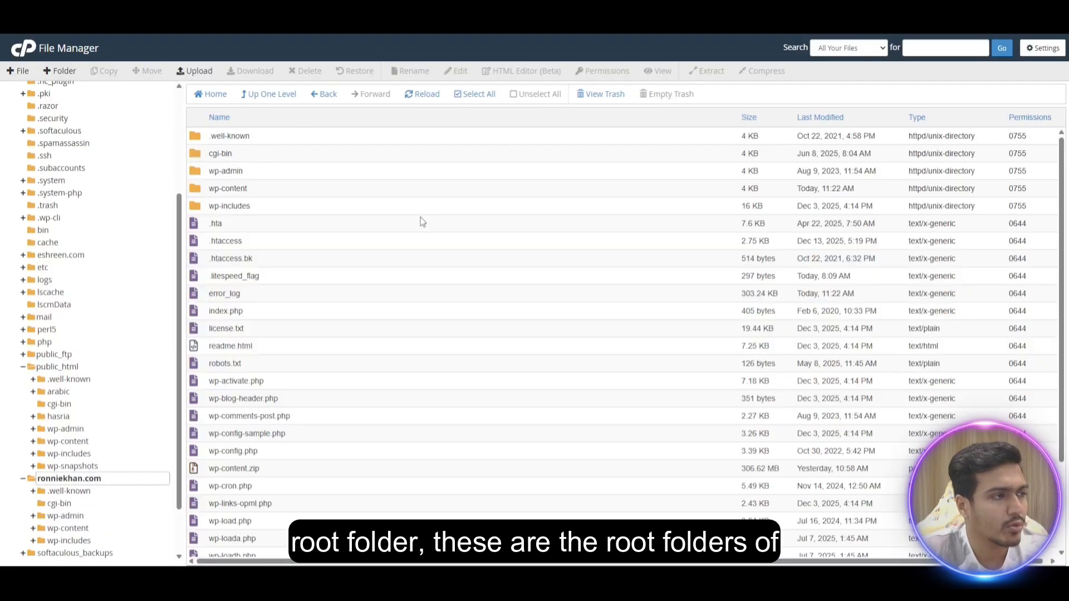
{"action": "scroll", "coordinate": [455, 372], "scroll_direction": "down", "scroll_amount": 2}
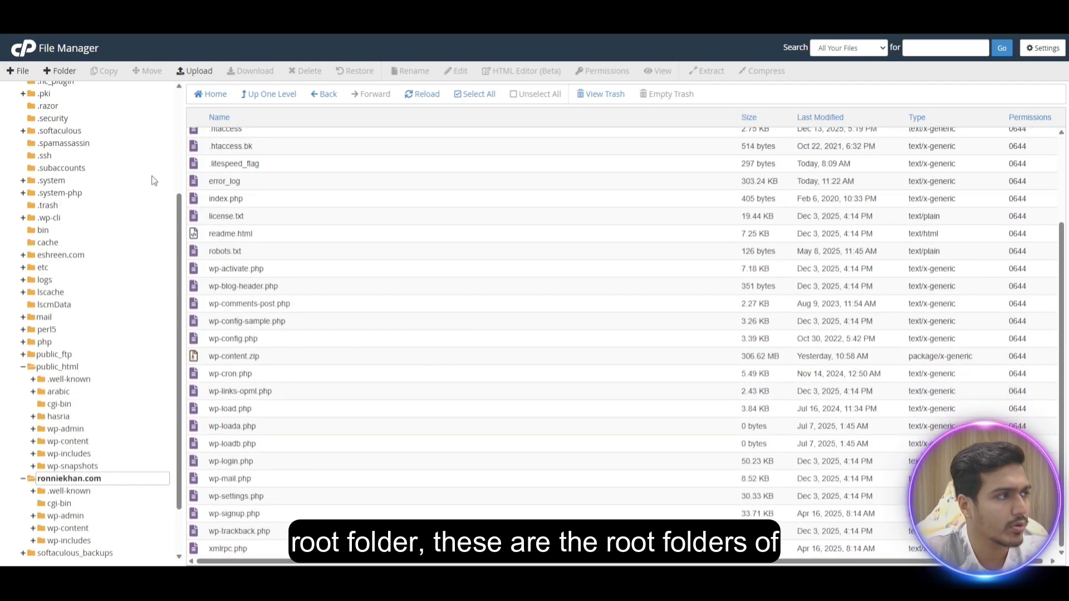
{"action": "scroll", "coordinate": [153, 177], "scroll_direction": "up", "scroll_amount": 3}
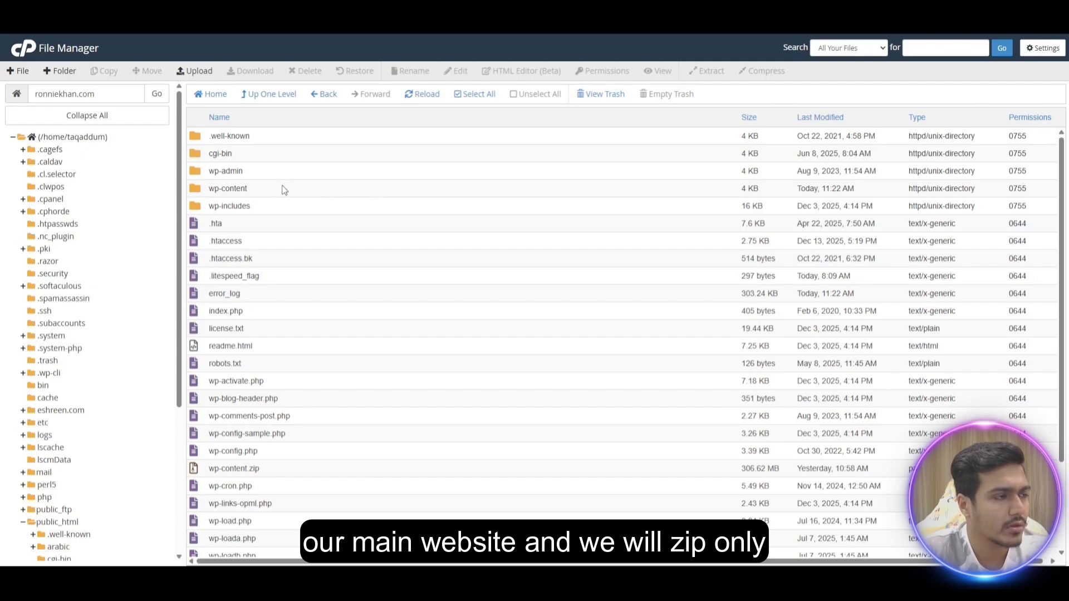
{"action": "left_click", "coordinate": [283, 189]}
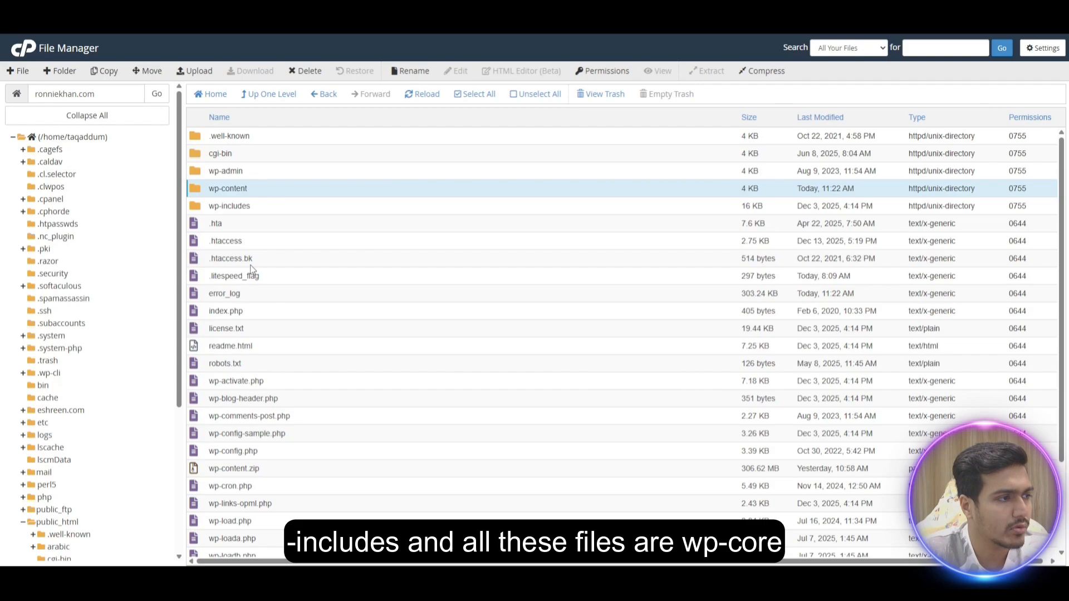
{"action": "left_click", "coordinate": [306, 312]}
{"action": "left_click", "coordinate": [330, 367]}
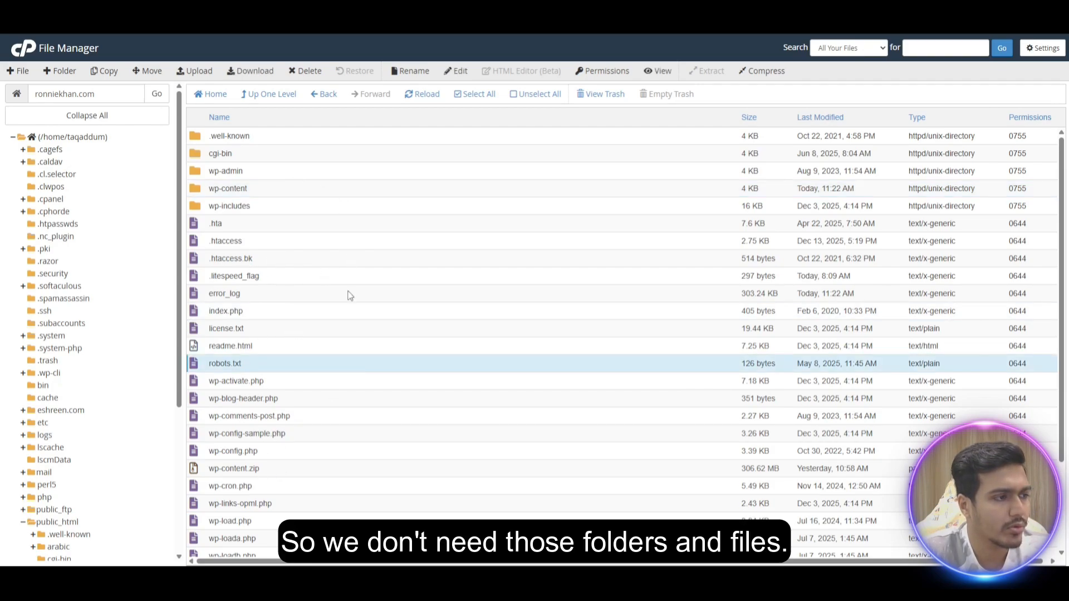
{"action": "left_click", "coordinate": [292, 171]}
{"action": "left_click", "coordinate": [308, 348]}
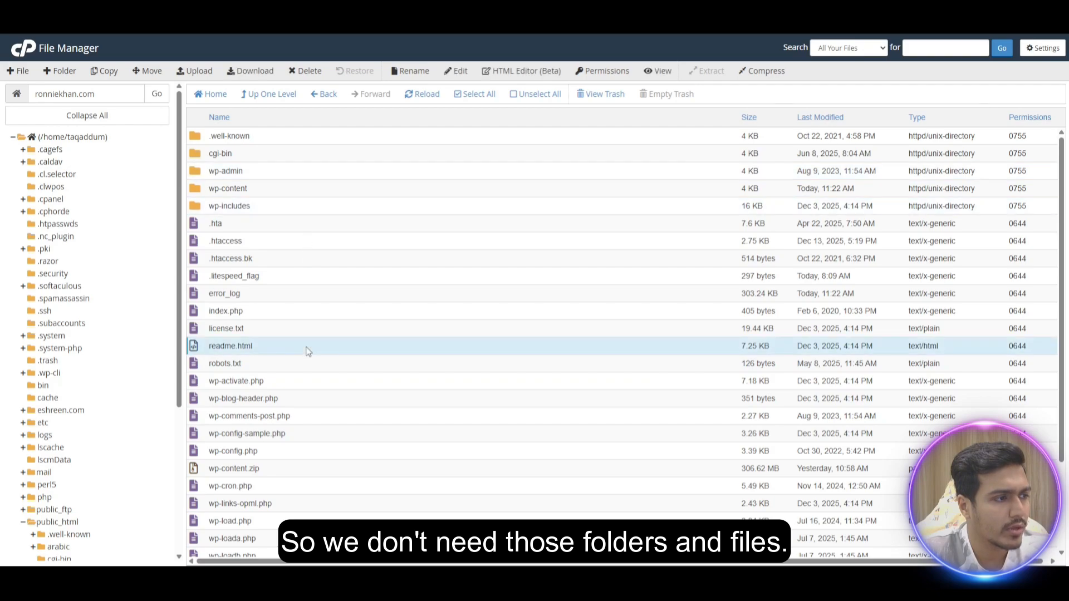
Compress the wp-content folder as a Zip Archive at /ronniekhan.com/wp-content.zip and dismiss the compression results
{"action": "left_click", "coordinate": [297, 190]}
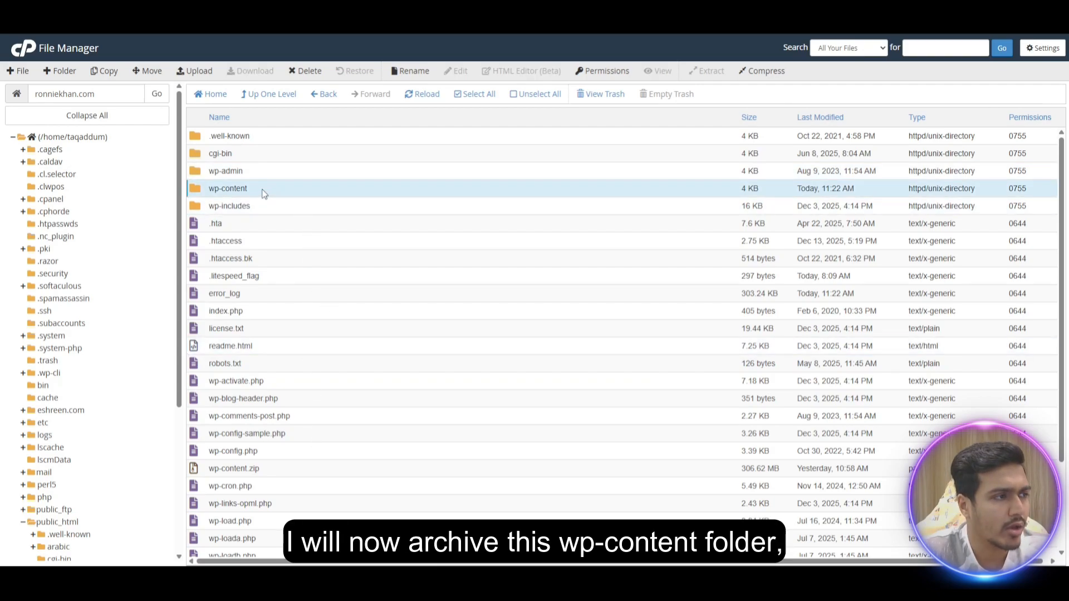
{"action": "right_click", "coordinate": [301, 193]}
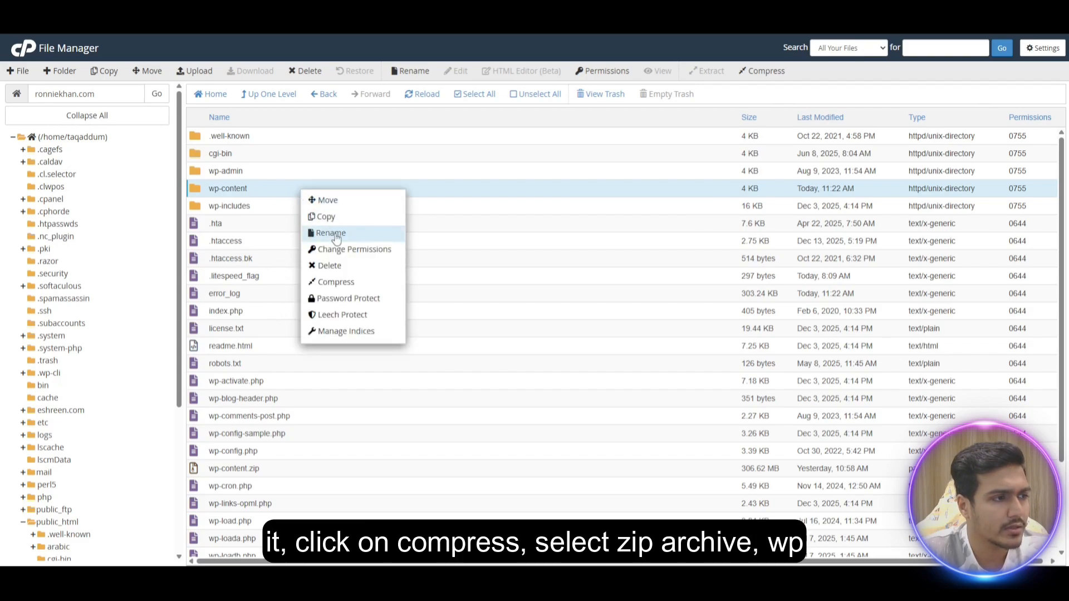
{"action": "left_click", "coordinate": [336, 282]}
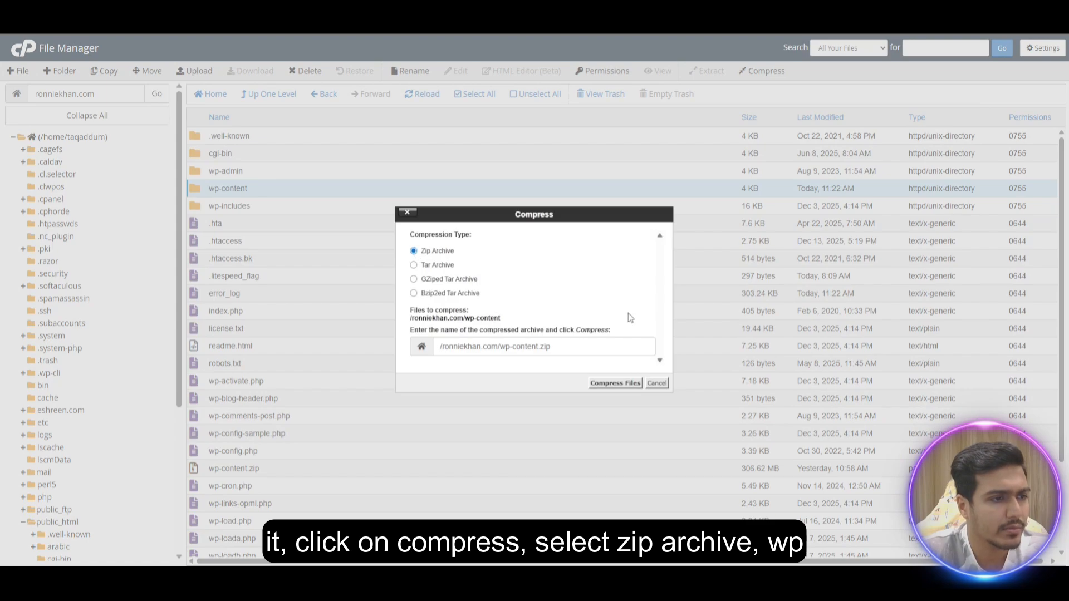
{"action": "left_click_drag", "start_coordinate": [501, 348], "coordinate": [574, 362]}
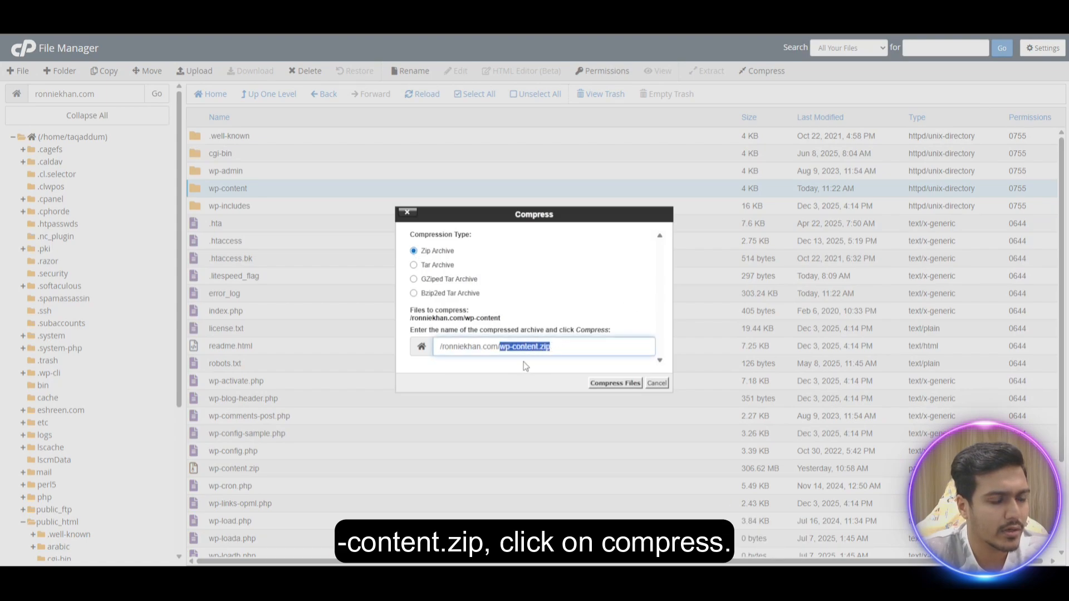
{"action": "left_click", "coordinate": [563, 376]}
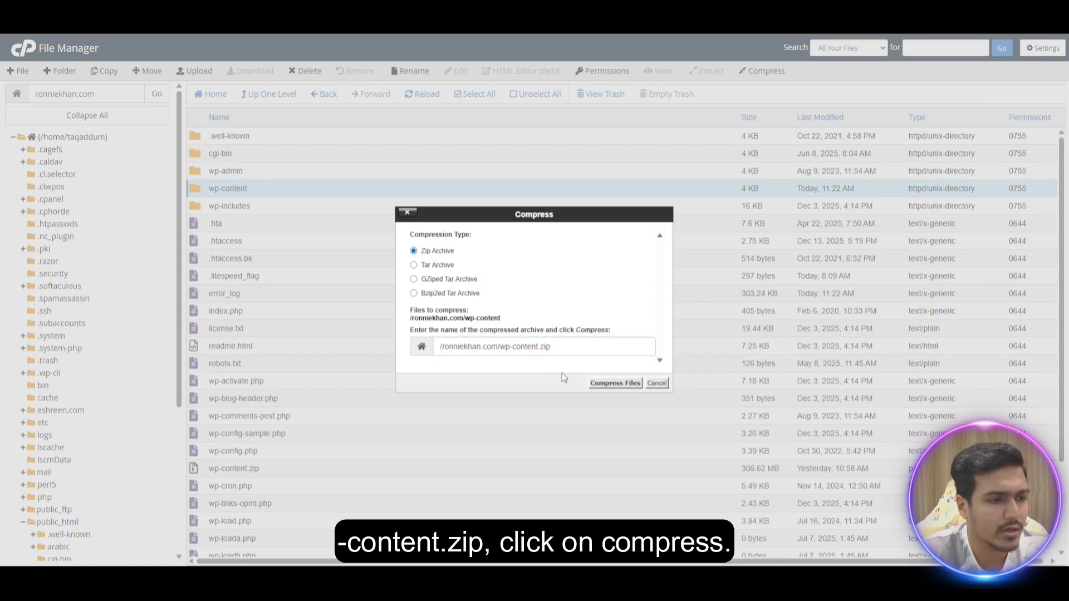
{"action": "left_click", "coordinate": [617, 383]}
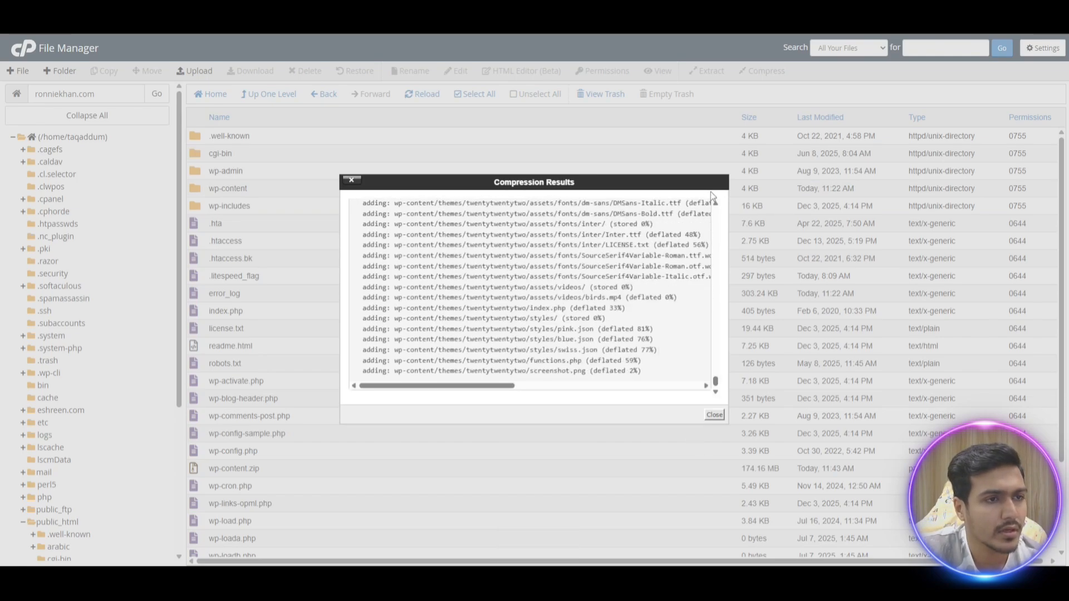
{"action": "left_click", "coordinate": [712, 415]}
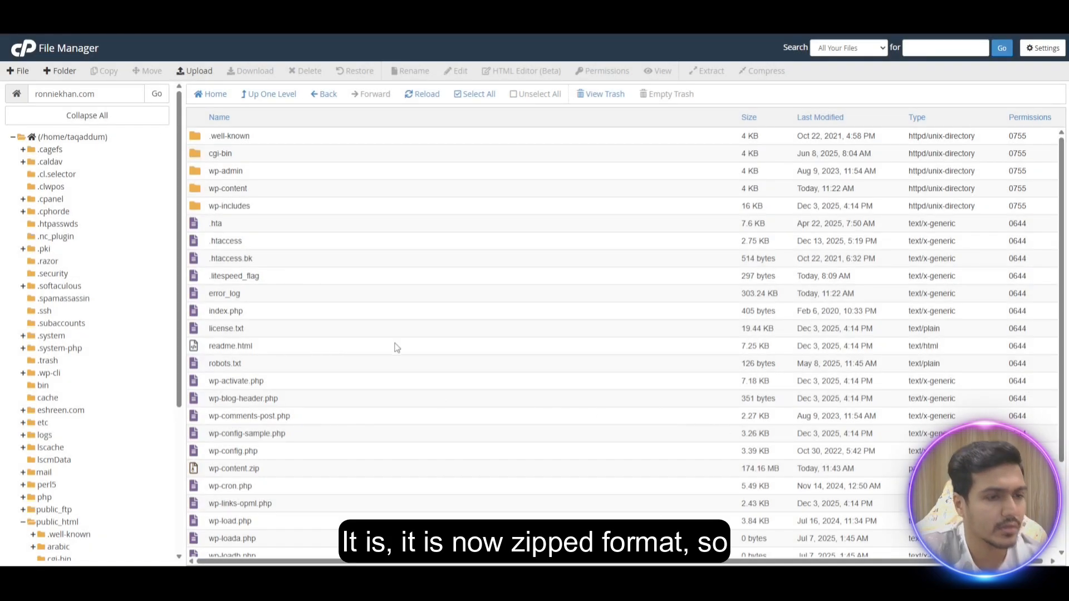
Find and select the wp-content.zip archive in the ronniekhan.com folder
{"action": "scroll", "coordinate": [293, 359], "scroll_direction": "down", "scroll_amount": 2}
{"action": "left_click", "coordinate": [297, 361]}
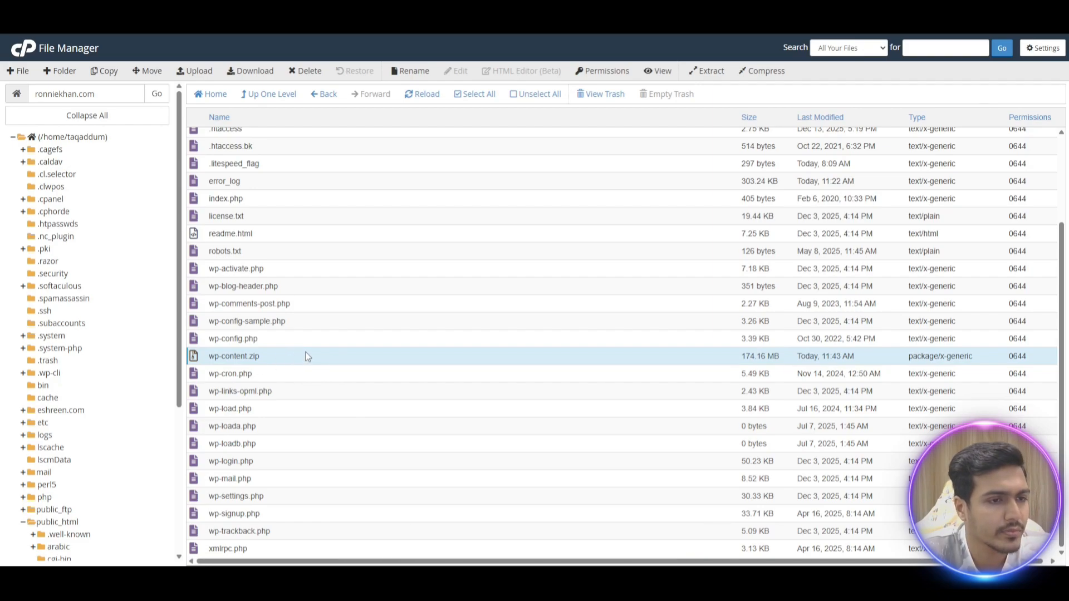
{"action": "scroll", "coordinate": [320, 377], "scroll_direction": "up", "scroll_amount": 1}
{"action": "scroll", "coordinate": [334, 429], "scroll_direction": "down", "scroll_amount": 1}
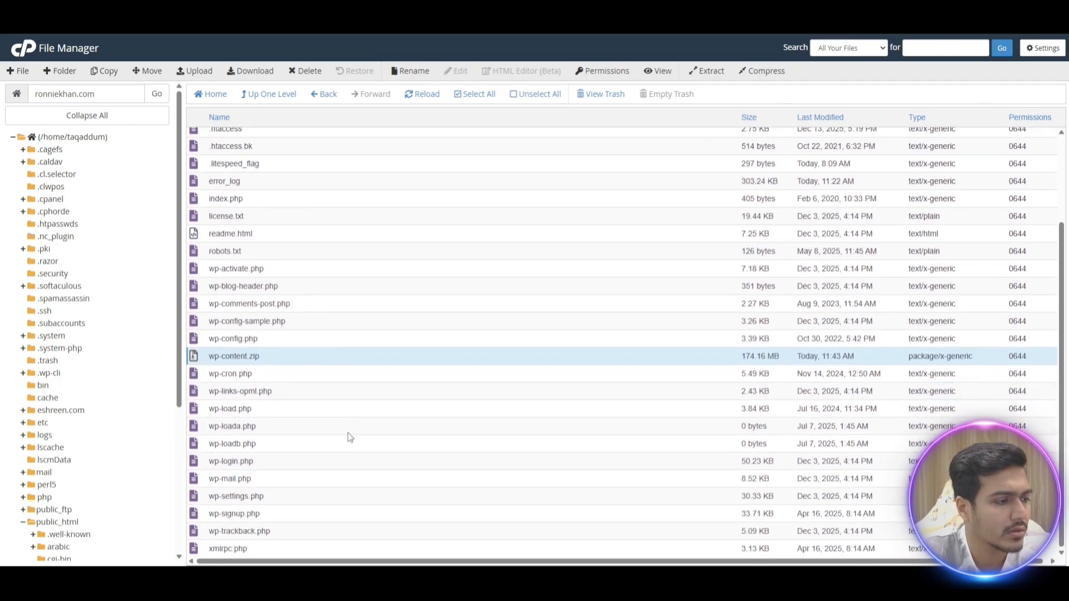
{"action": "scroll", "coordinate": [349, 436], "scroll_direction": "up", "scroll_amount": 2}
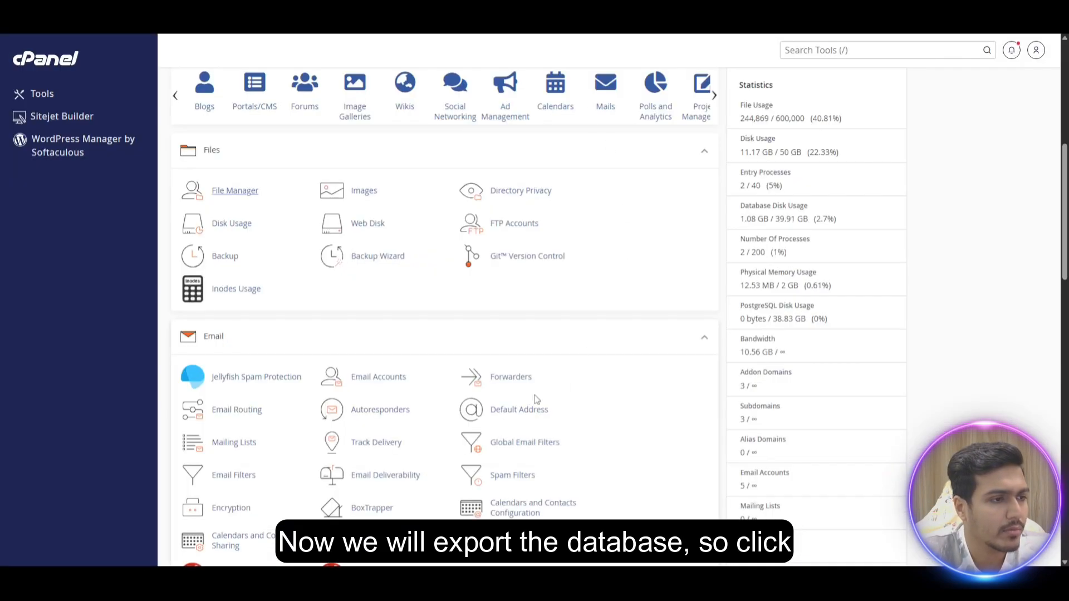
Open phpMyAdmin from the cPanel database tools
{"action": "scroll", "coordinate": [612, 403], "scroll_direction": "down", "scroll_amount": 2}
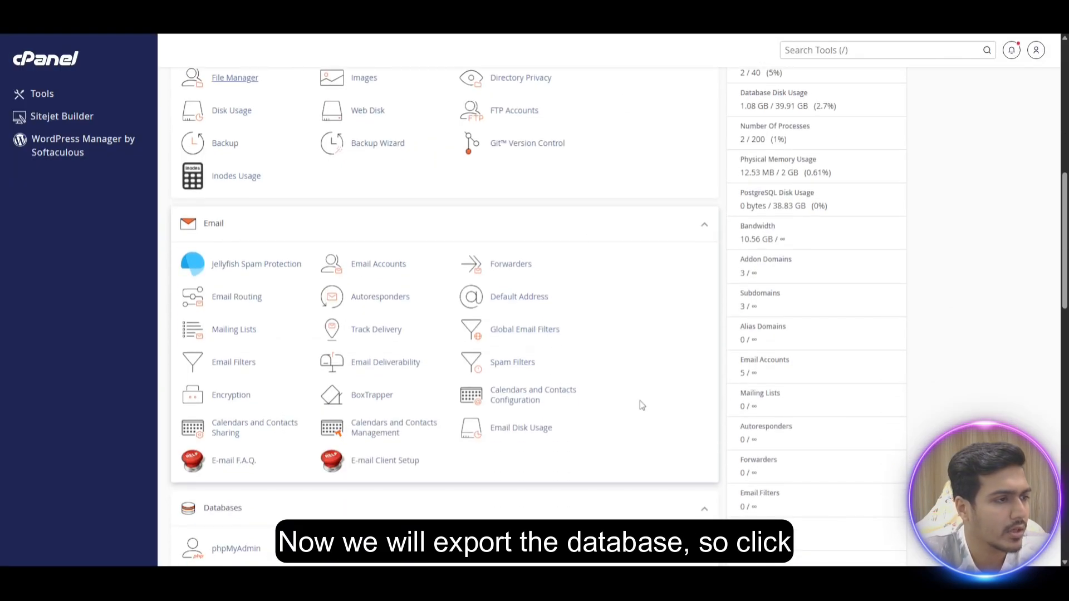
{"action": "scroll", "coordinate": [663, 413], "scroll_direction": "down", "scroll_amount": 2}
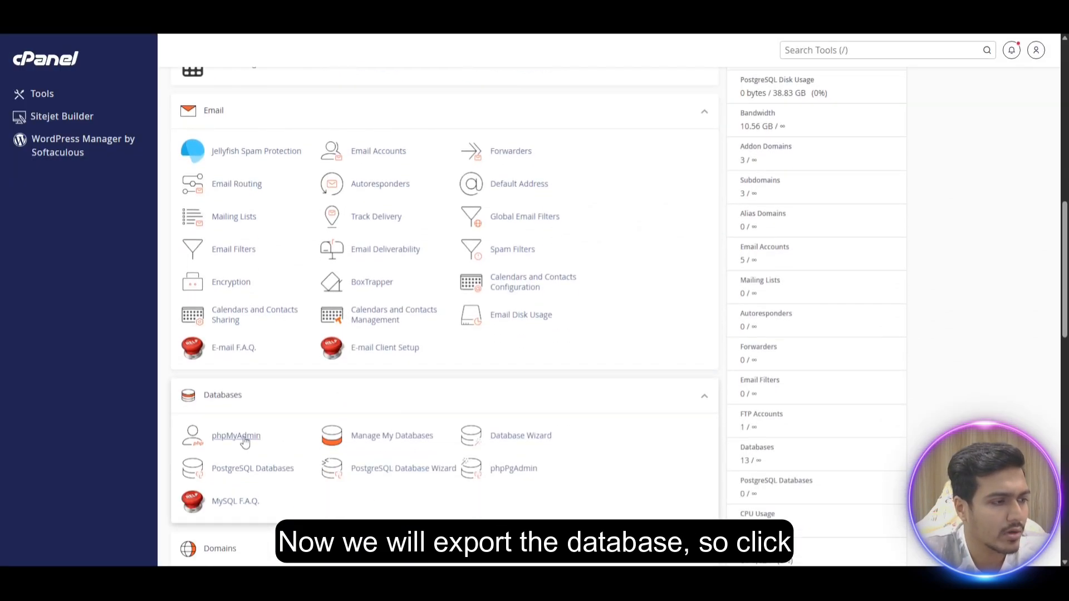
{"action": "left_click", "coordinate": [240, 438]}
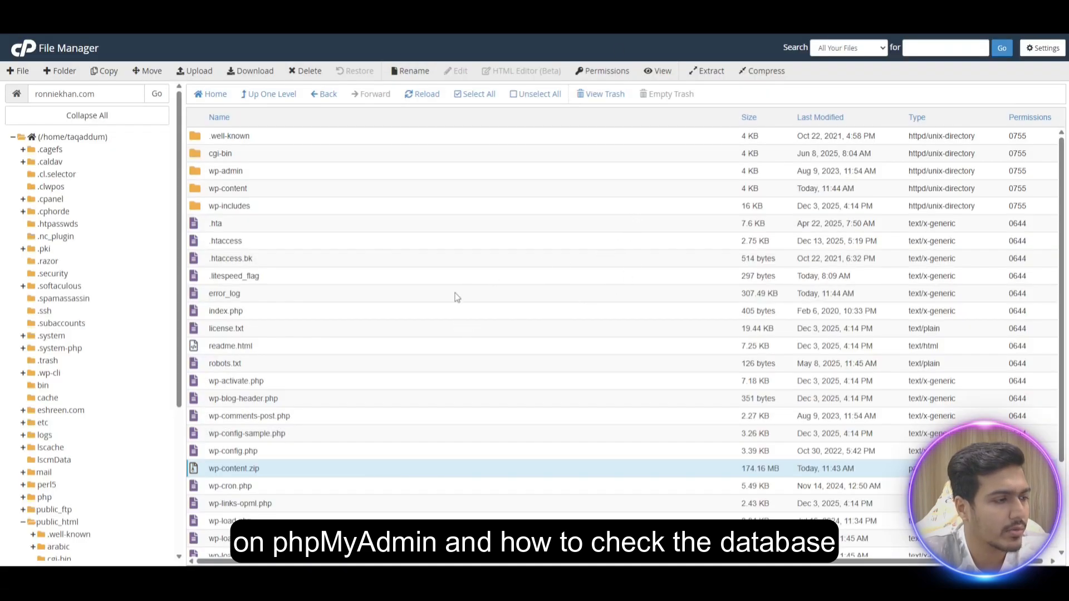
View the wp-config.php file from the ronniekhan.com folder and check the database name defined as DB_NAME
{"action": "scroll", "coordinate": [446, 320], "scroll_direction": "down", "scroll_amount": 2}
{"action": "left_click", "coordinate": [349, 337]}
{"action": "scroll", "coordinate": [403, 438], "scroll_direction": "up", "scroll_amount": 2}
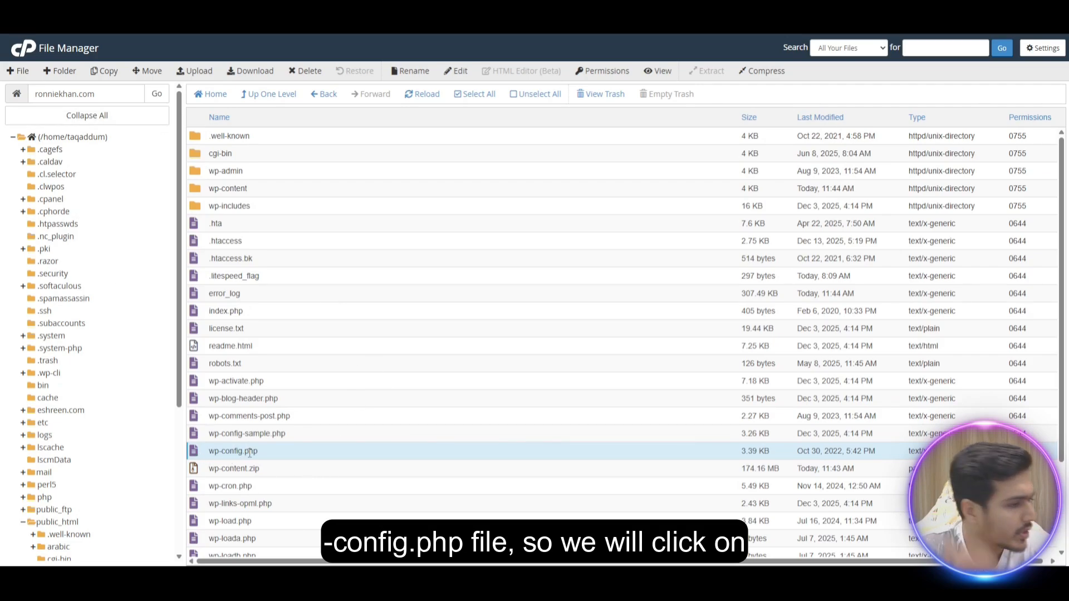
{"action": "right_click", "coordinate": [287, 454]}
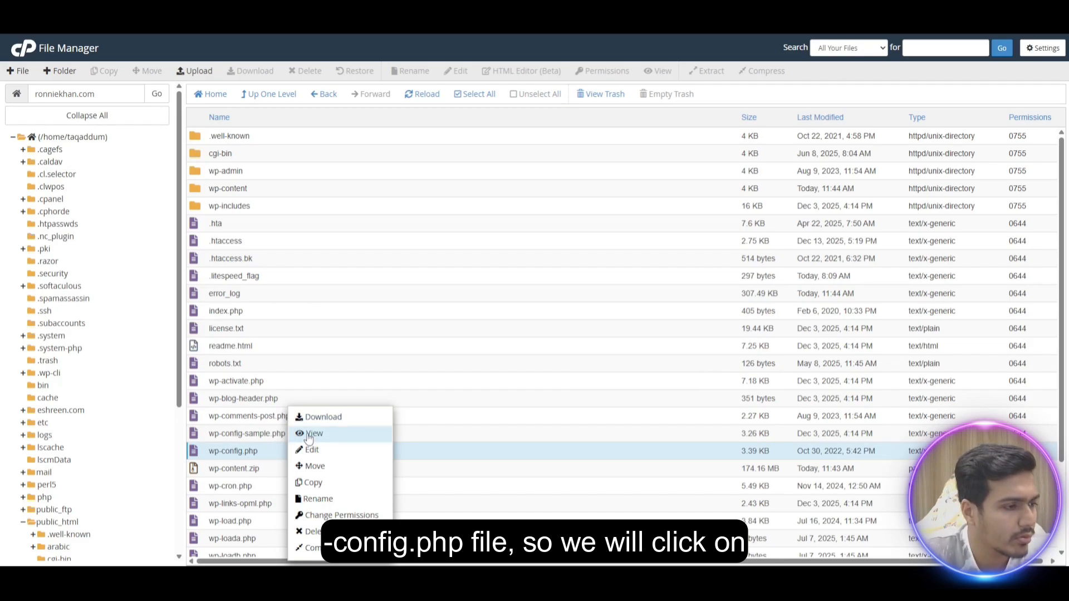
{"action": "left_click", "coordinate": [309, 435]}
{"action": "scroll", "coordinate": [275, 305], "scroll_direction": "down", "scroll_amount": 4}
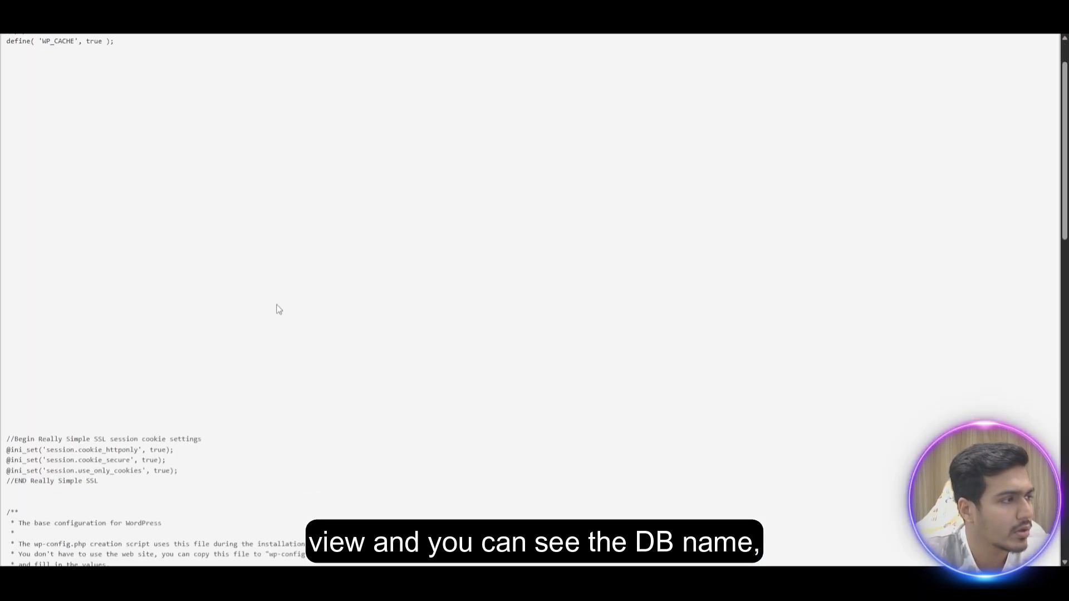
{"action": "scroll", "coordinate": [278, 308], "scroll_direction": "down", "scroll_amount": 1}
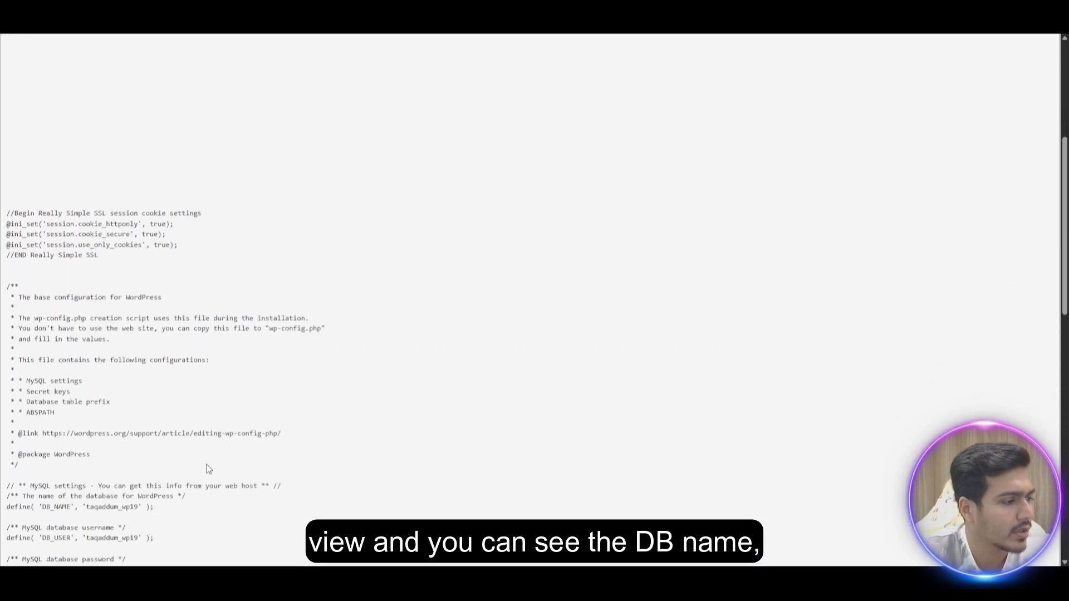
{"action": "double_click", "coordinate": [42, 508]}
{"action": "left_click_drag", "start_coordinate": [42, 508], "coordinate": [143, 507]}
{"action": "left_click", "coordinate": [87, 508]}
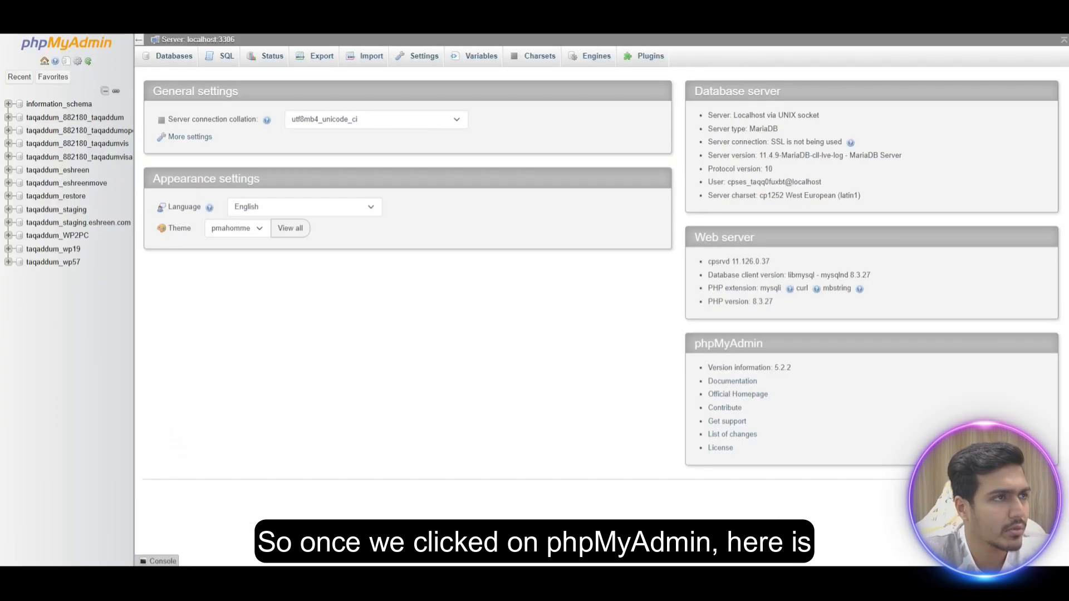
Export the taqaddum_wp19 database in phpMyAdmin with the Quick method in SQL format, and close phpMyAdmin
{"action": "left_click", "coordinate": [247, 446]}
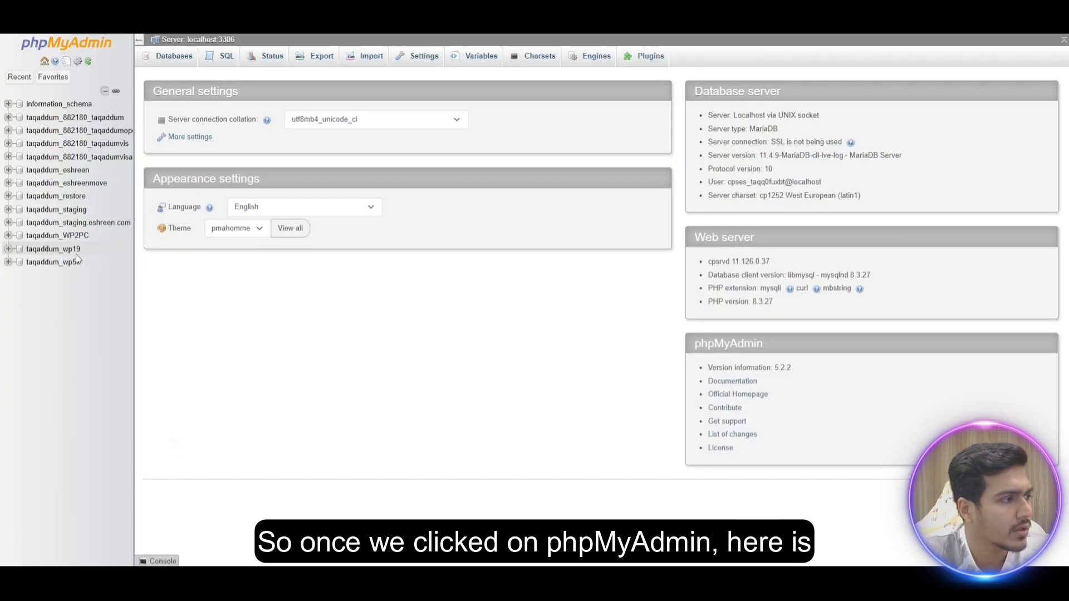
{"action": "left_click", "coordinate": [72, 250]}
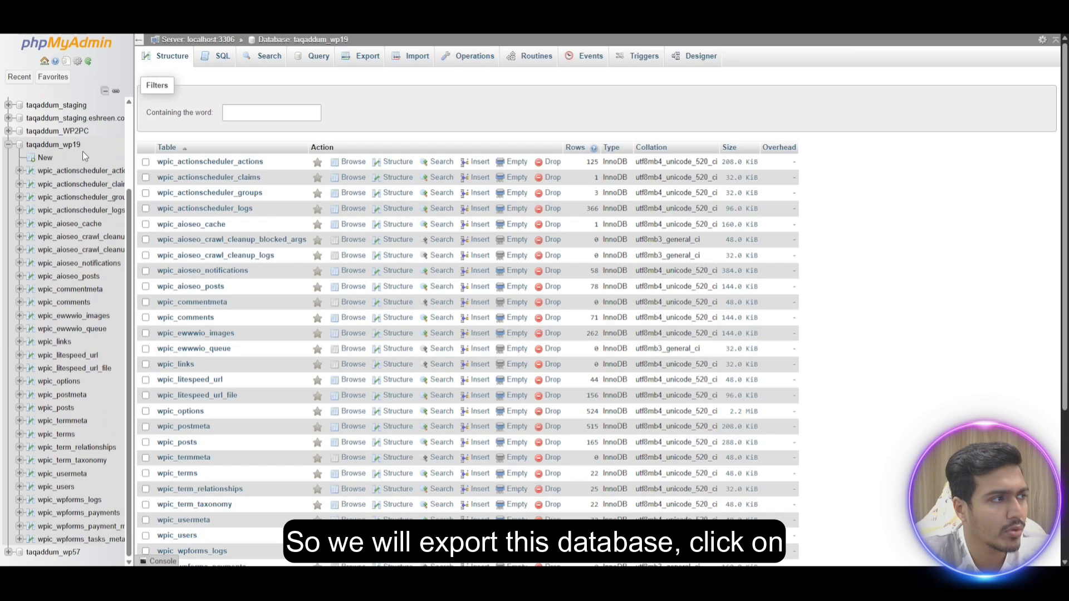
{"action": "left_click", "coordinate": [354, 58]}
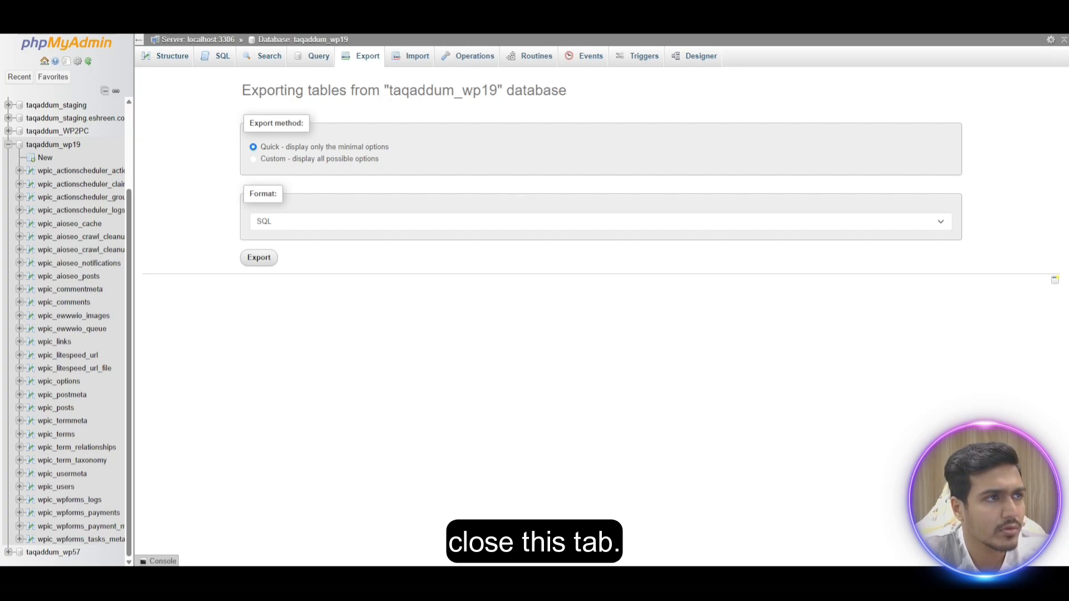
{"action": "key", "text": "ctrl+w"}
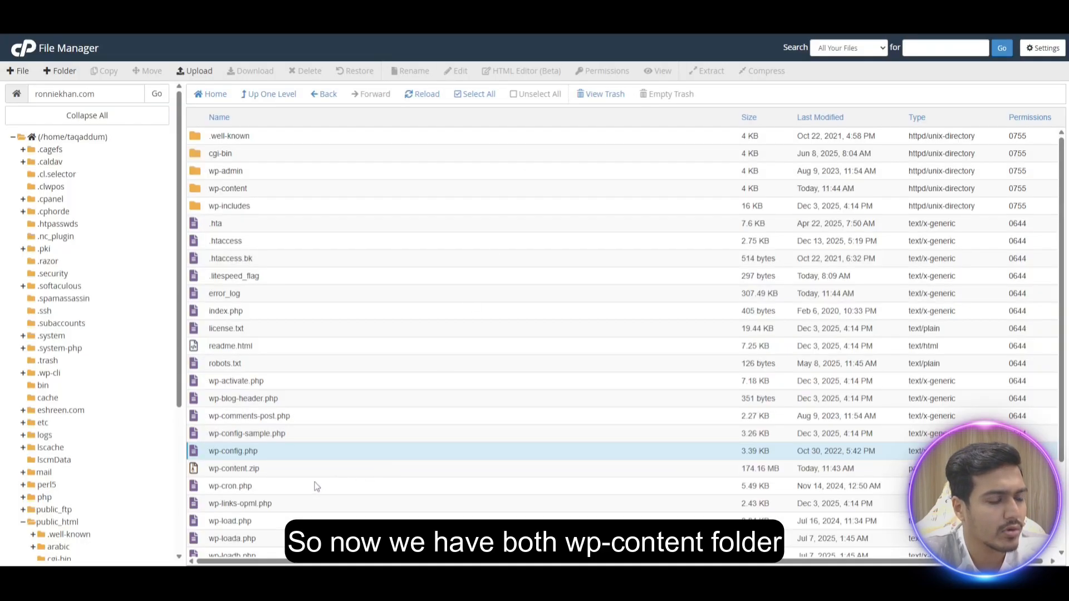
Switch to the Hostinger dashboard and look over the websites listed under Your business
{"action": "left_click", "coordinate": [389, 17]}
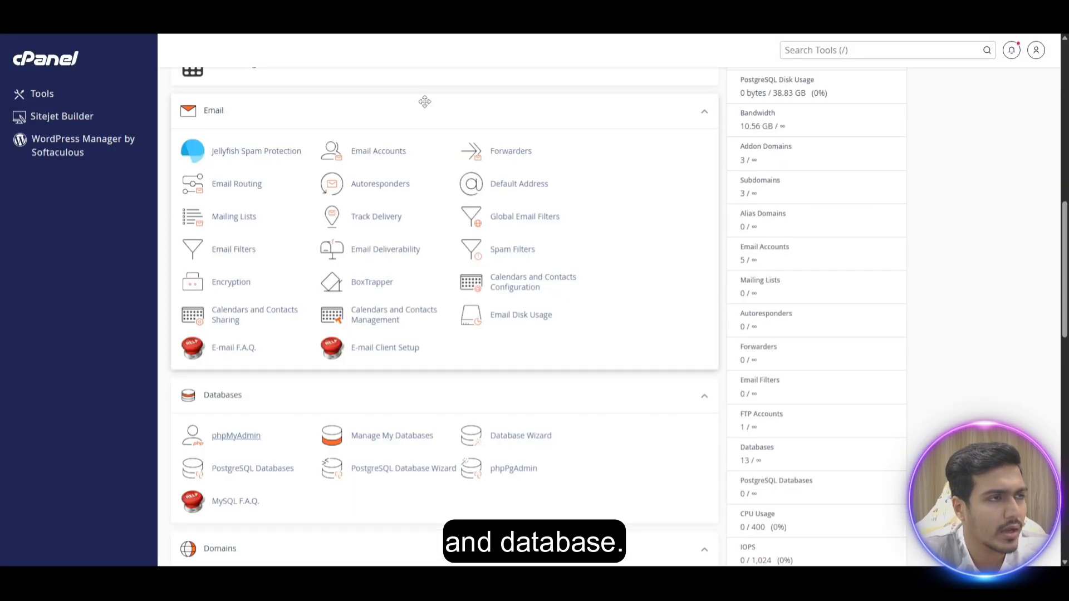
{"action": "left_click", "coordinate": [579, 16]}
{"action": "scroll", "coordinate": [576, 297], "scroll_direction": "down", "scroll_amount": 1}
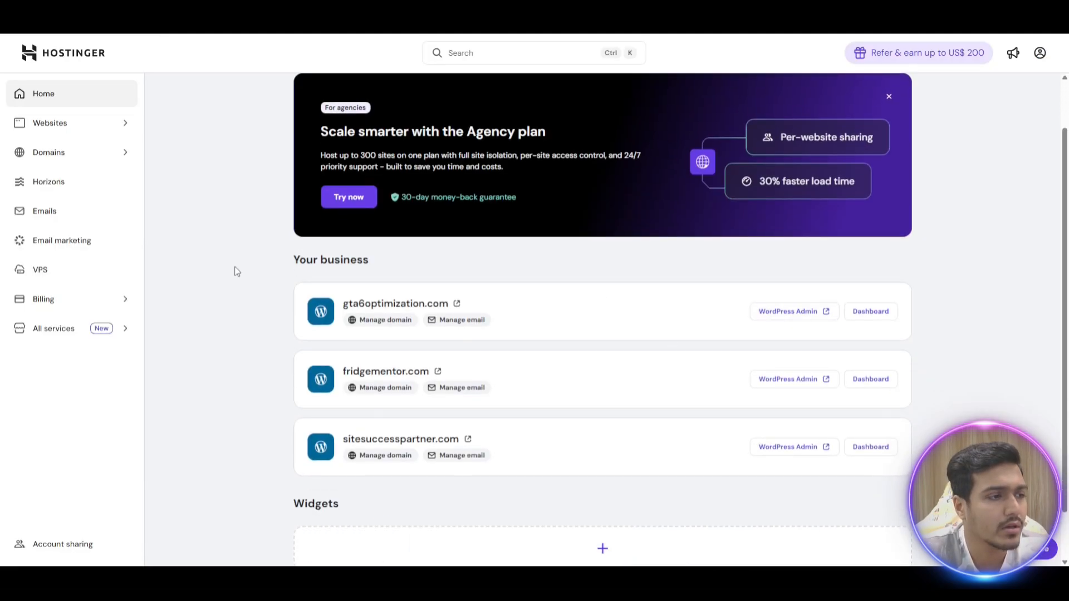
{"action": "scroll", "coordinate": [235, 270], "scroll_direction": "up", "scroll_amount": 1}
{"action": "scroll", "coordinate": [236, 273], "scroll_direction": "down", "scroll_amount": 2}
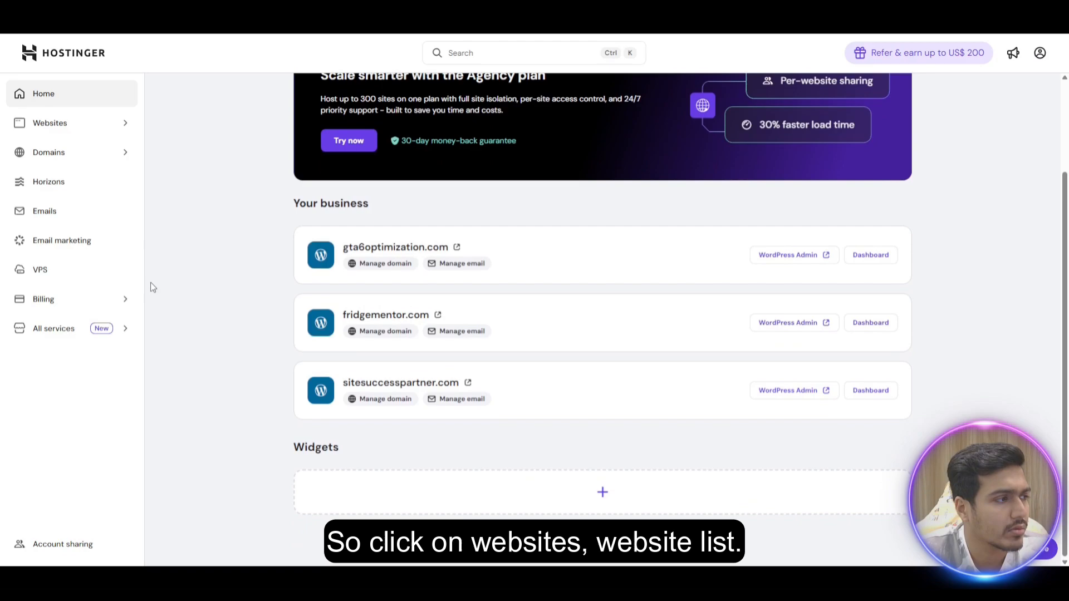
Start adding a WordPress website to the Premium plan from the websites list, choosing a blank site instead of a pre-built one
{"action": "left_click", "coordinate": [101, 152]}
{"action": "left_click", "coordinate": [108, 128]}
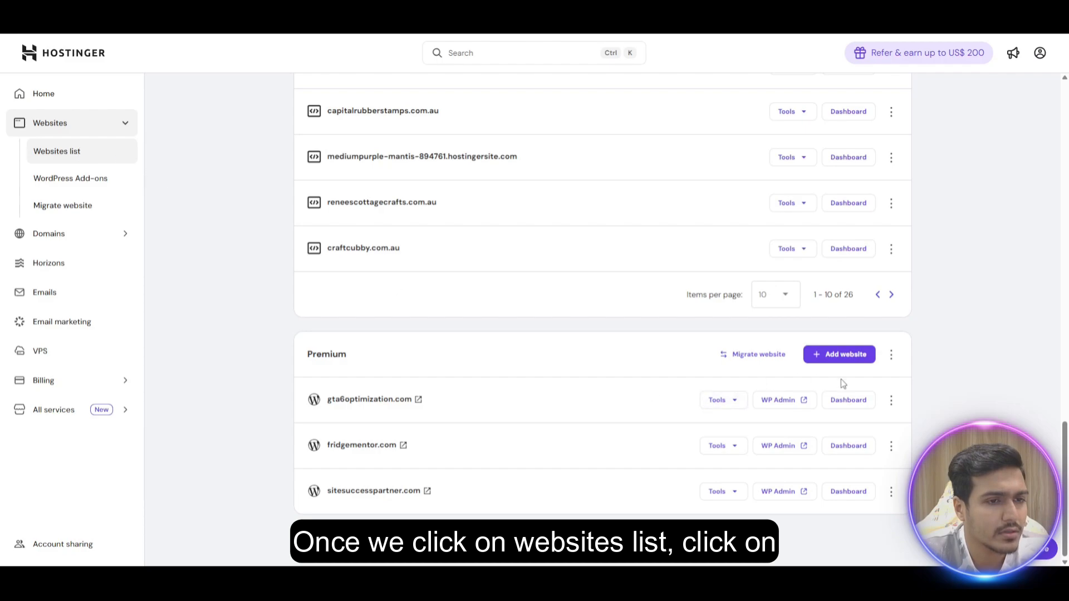
{"action": "left_click", "coordinate": [839, 354]}
{"action": "left_click", "coordinate": [757, 422]}
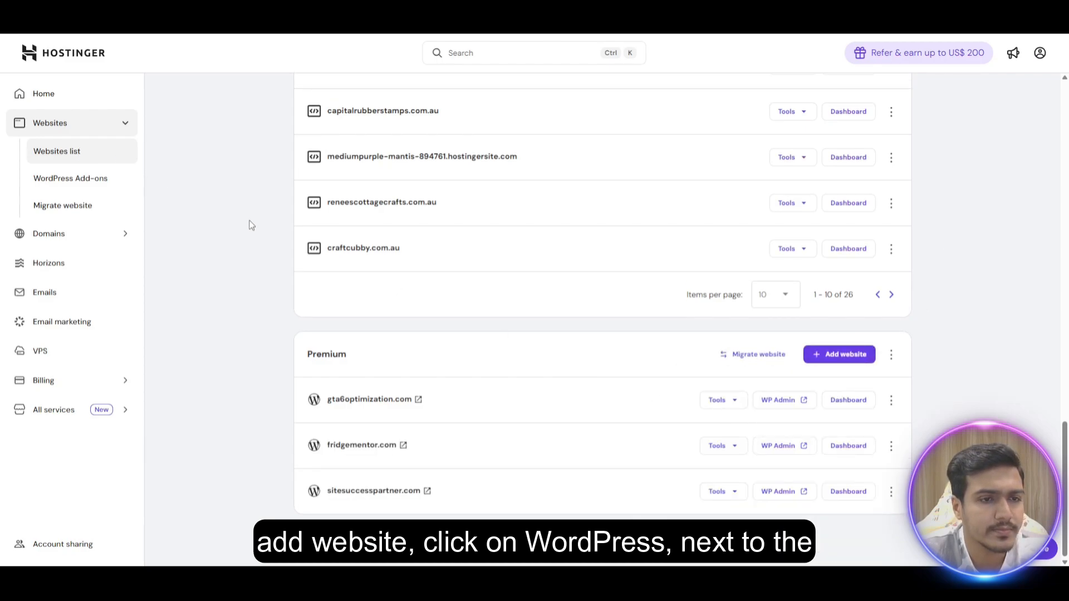
{"action": "left_click", "coordinate": [804, 513]}
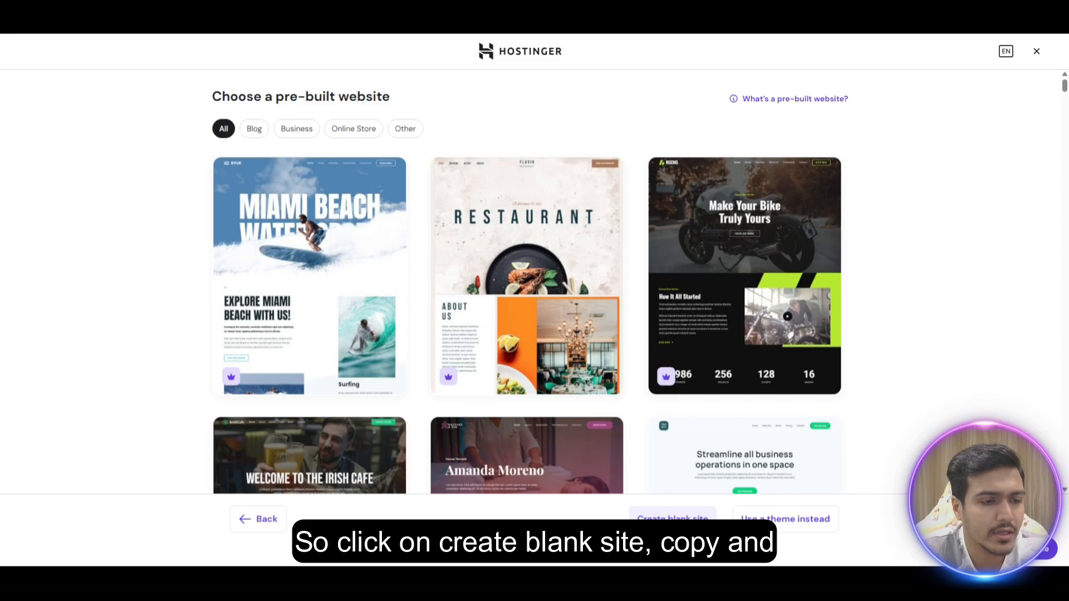
{"action": "left_click", "coordinate": [672, 517]}
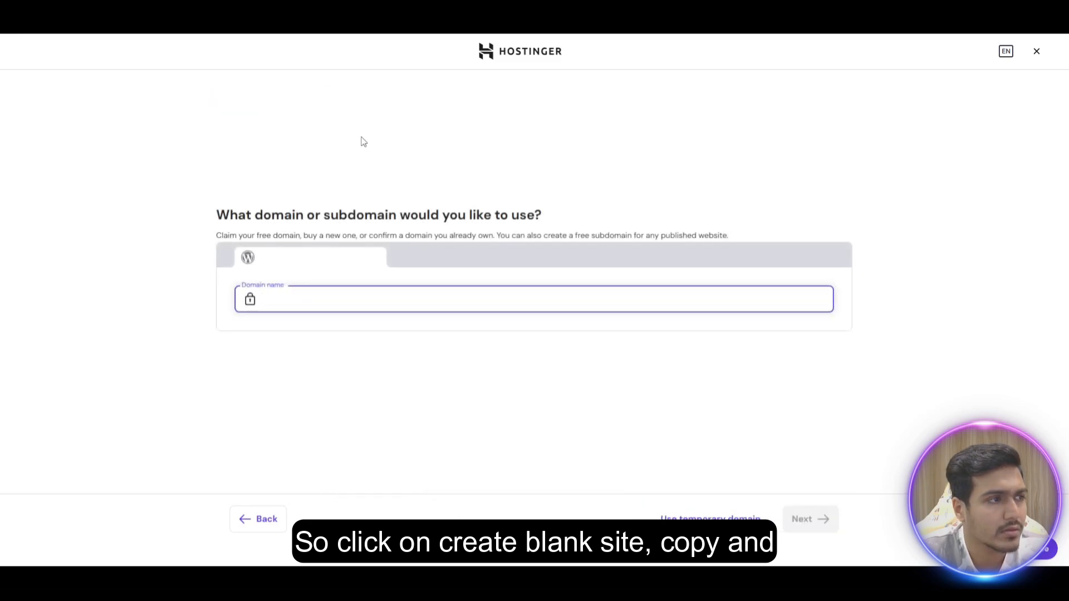
Set ronniekhan.com as the new site's domain, using the already owned domain, and start the WordPress installation
{"action": "type", "text": "ronniekhan.com"}
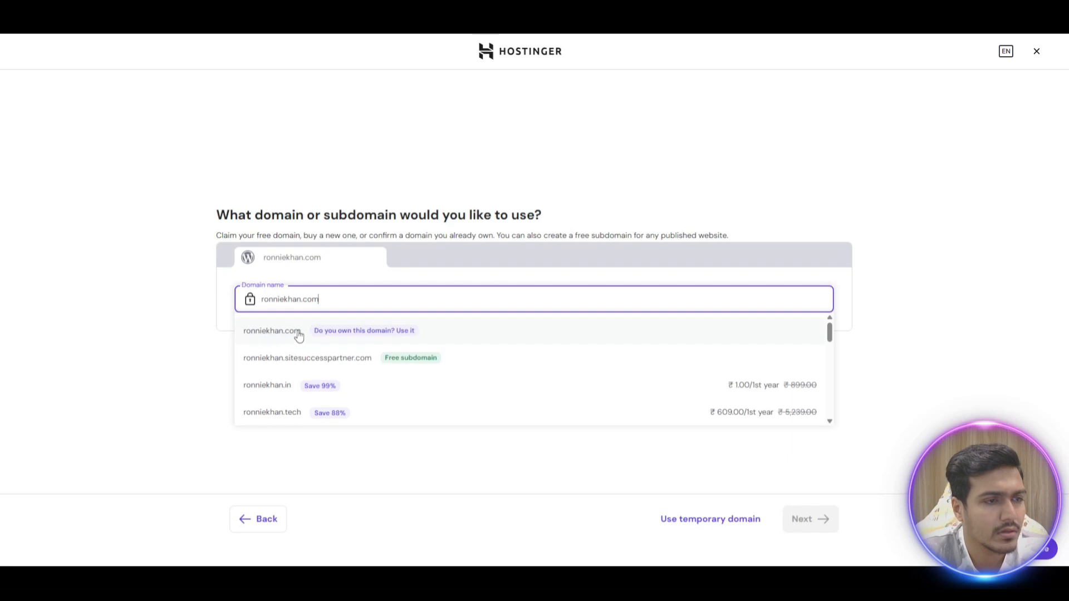
{"action": "left_click", "coordinate": [299, 334]}
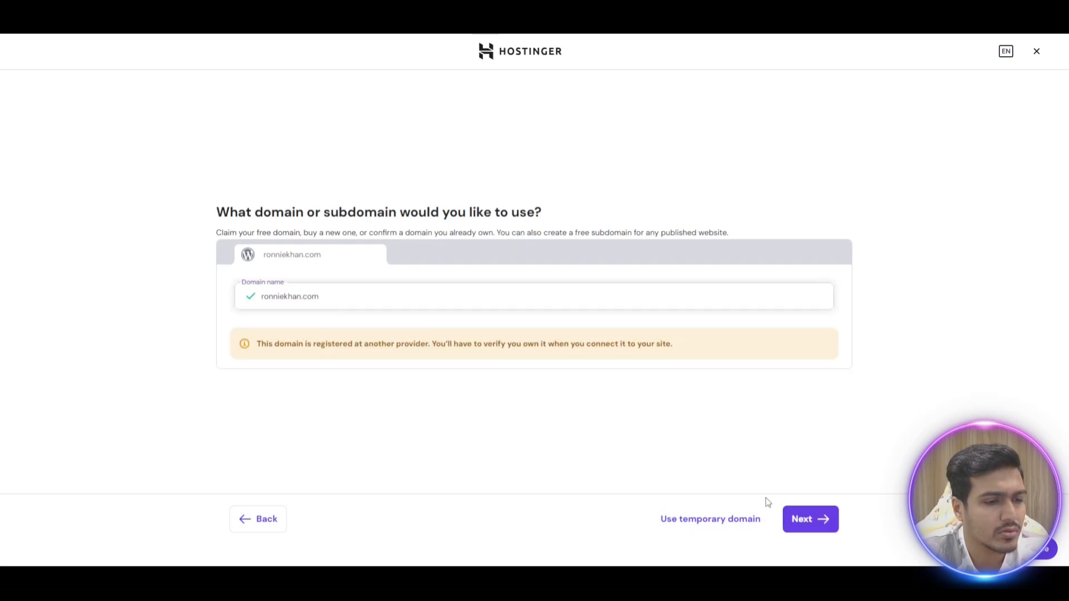
{"action": "left_click", "coordinate": [822, 530]}
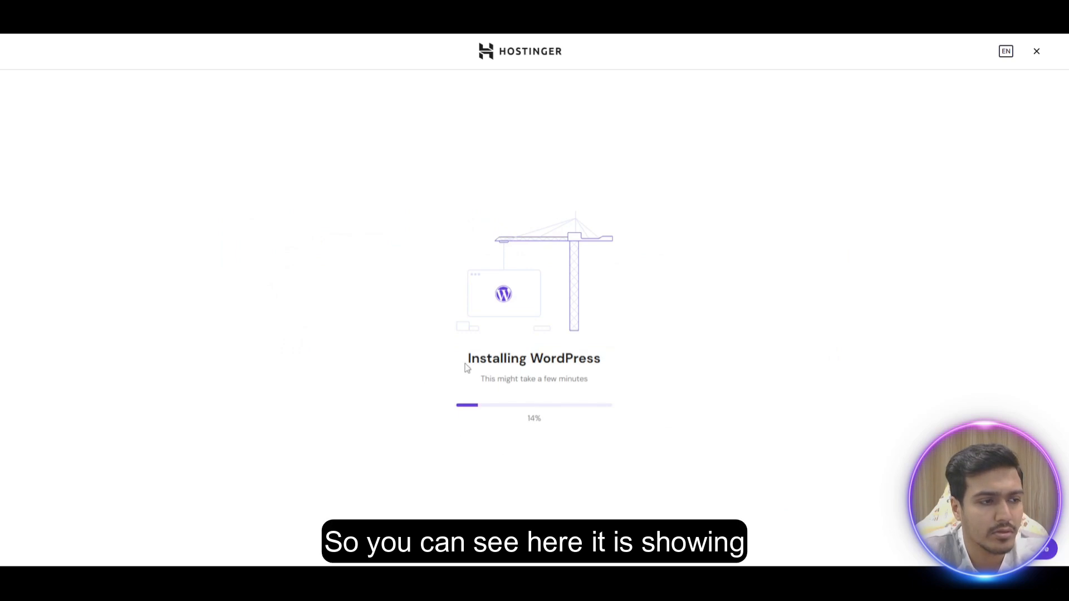
{"action": "left_click_drag", "start_coordinate": [467, 368], "coordinate": [628, 383]}
{"action": "left_click", "coordinate": [634, 383]}
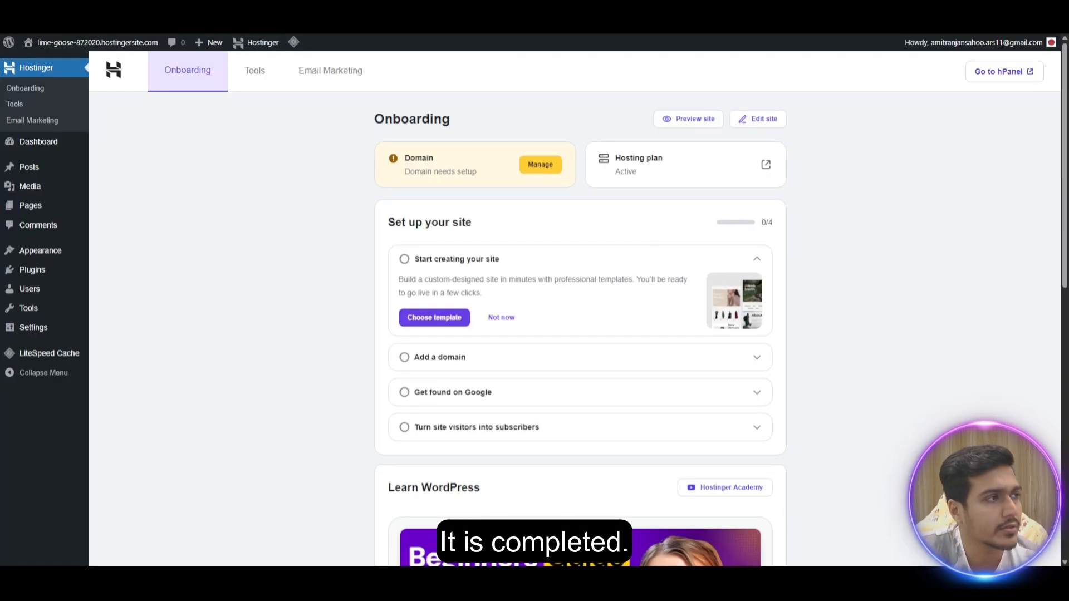
Check the new site's temporary domain in WordPress and open the public_html folder of ronniekhan.com in Hostinger's File Manager
{"action": "mouse_move", "coordinate": [97, 43]}
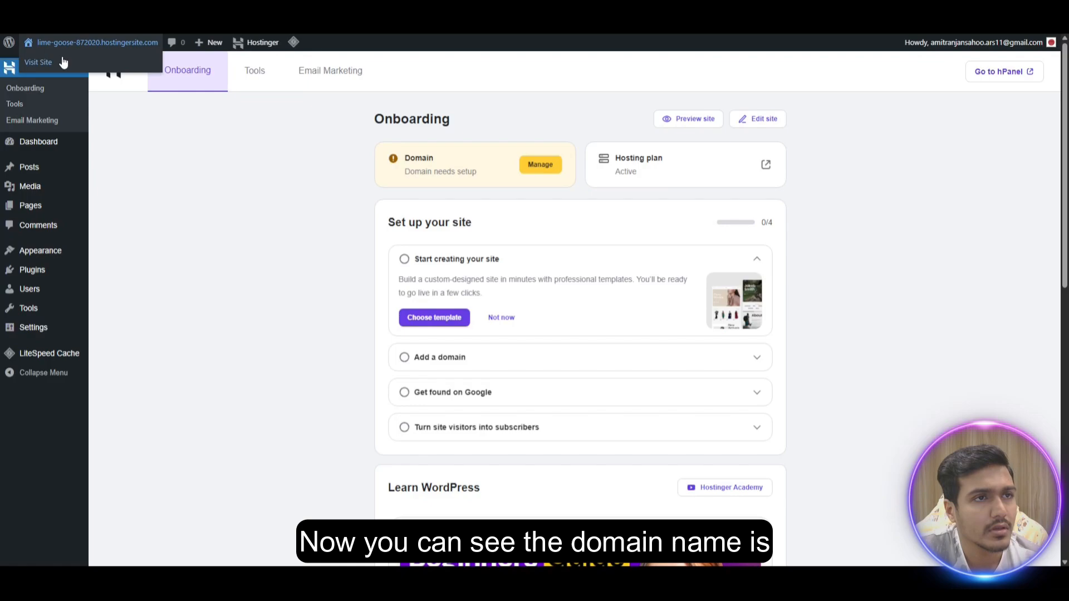
{"action": "left_click", "coordinate": [112, 45]}
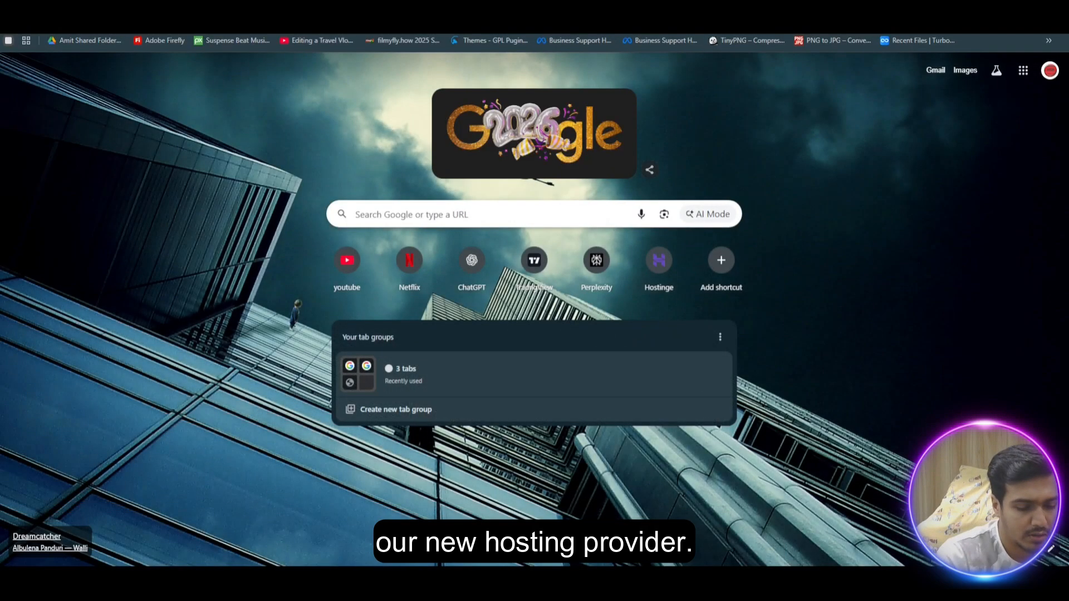
{"action": "type", "text": "how"}
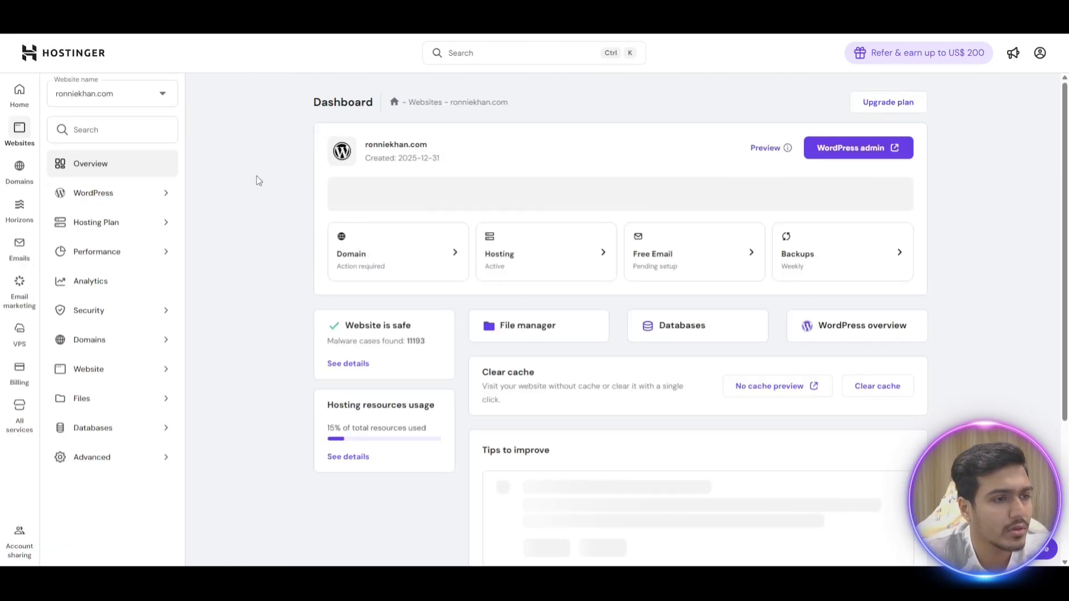
{"action": "left_click", "coordinate": [537, 332]}
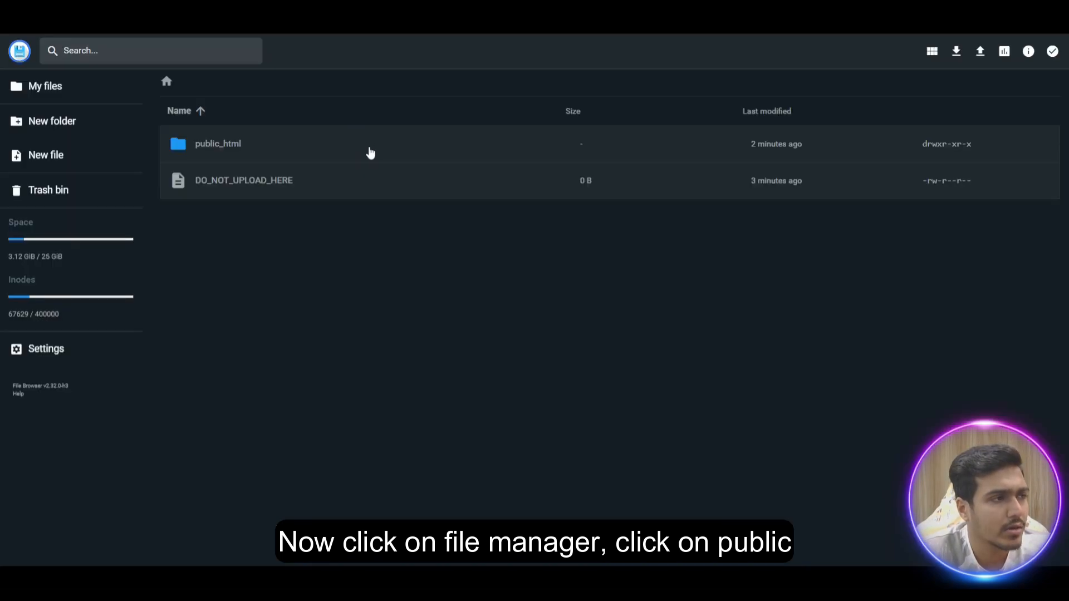
{"action": "double_click", "coordinate": [370, 152]}
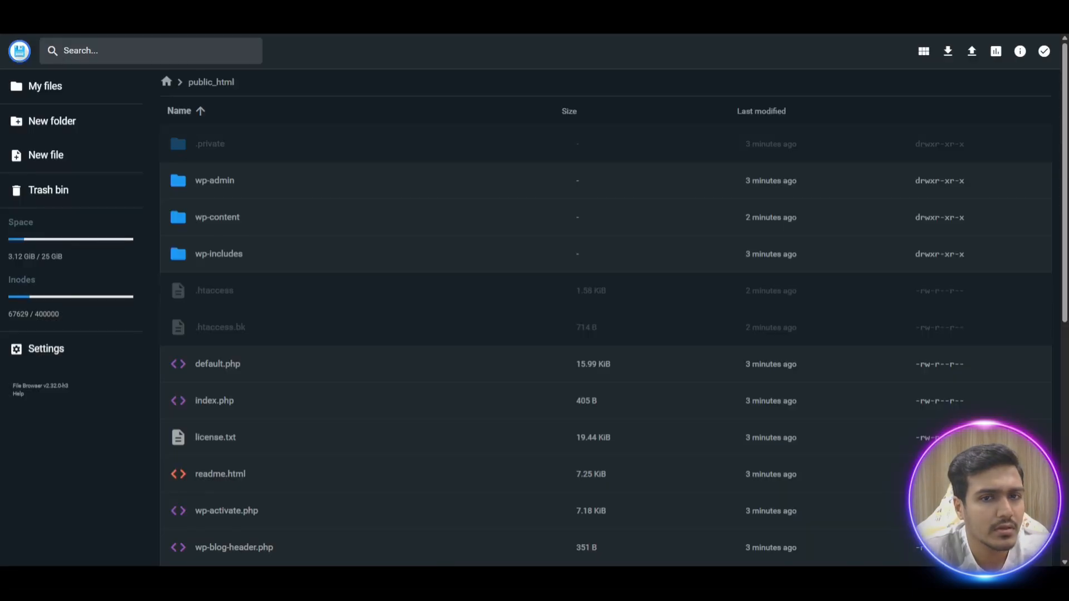
Delete the wp-content folder from public_html, skipping the trash bin, and upload the wp-content.zip file there
{"action": "left_click", "coordinate": [305, 219]}
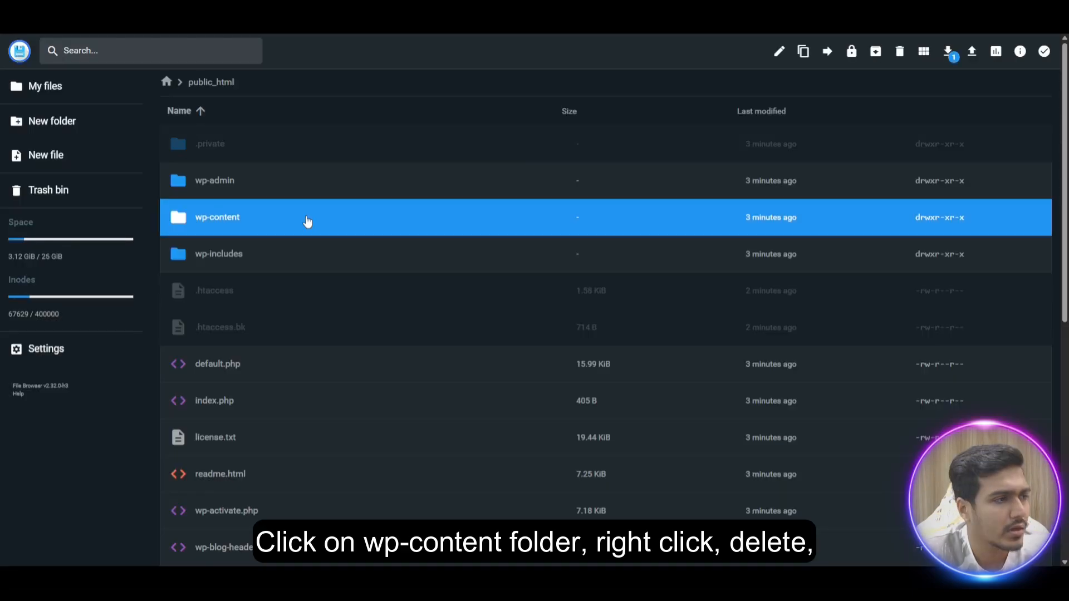
{"action": "right_click", "coordinate": [340, 222]}
{"action": "left_click", "coordinate": [362, 396]}
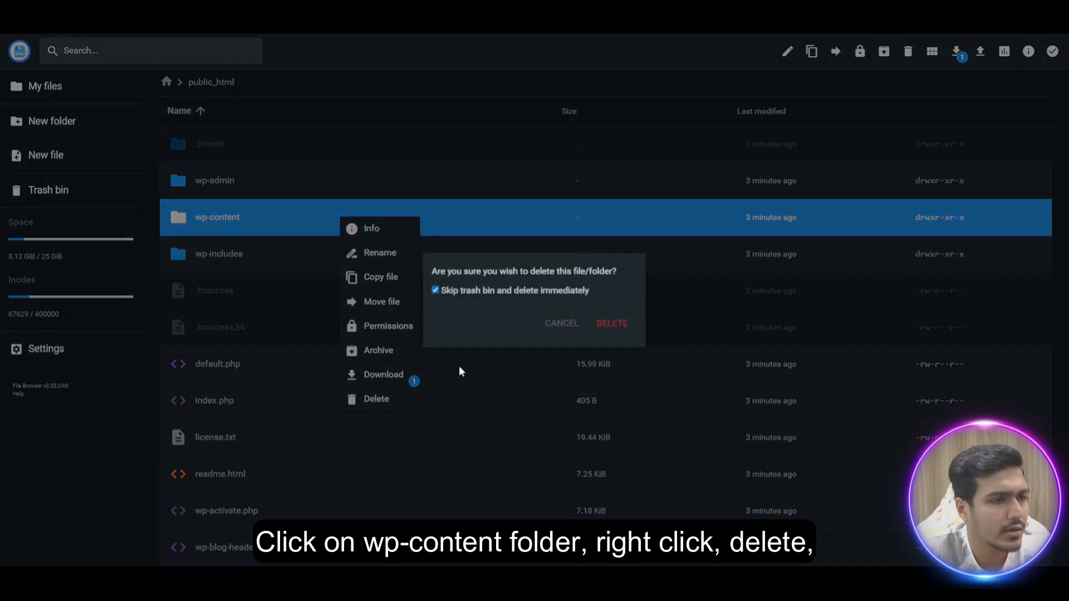
{"action": "left_click", "coordinate": [611, 324]}
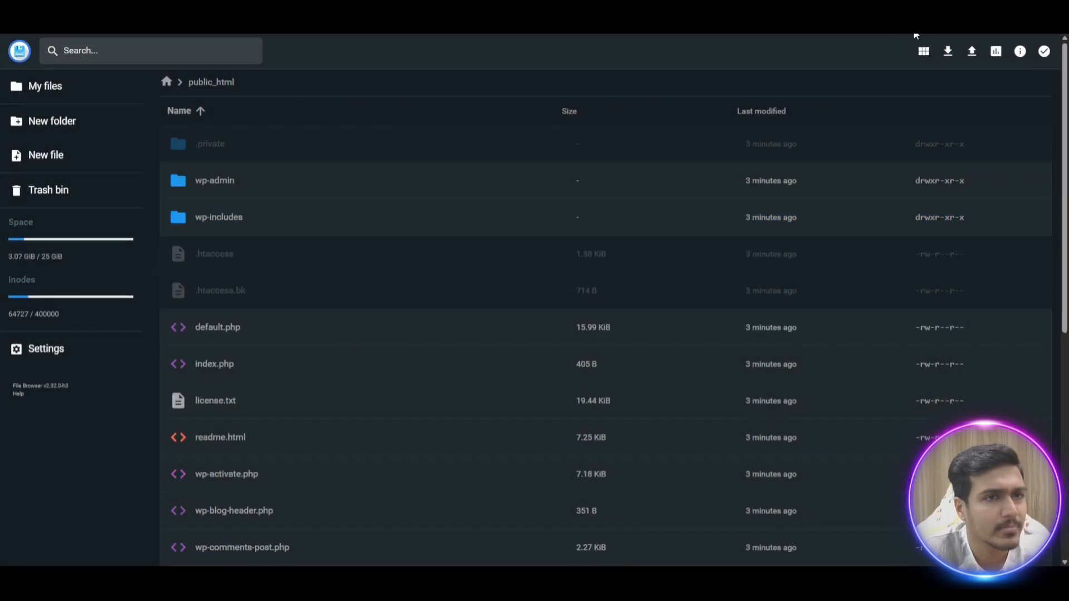
{"action": "left_click", "coordinate": [972, 54]}
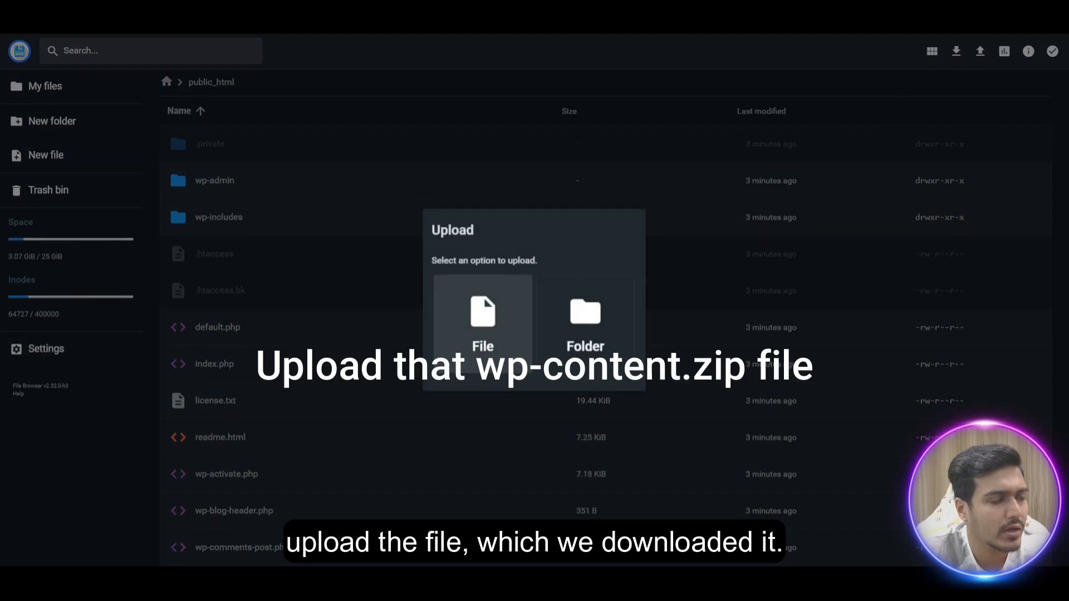
{"action": "left_click", "coordinate": [483, 323]}
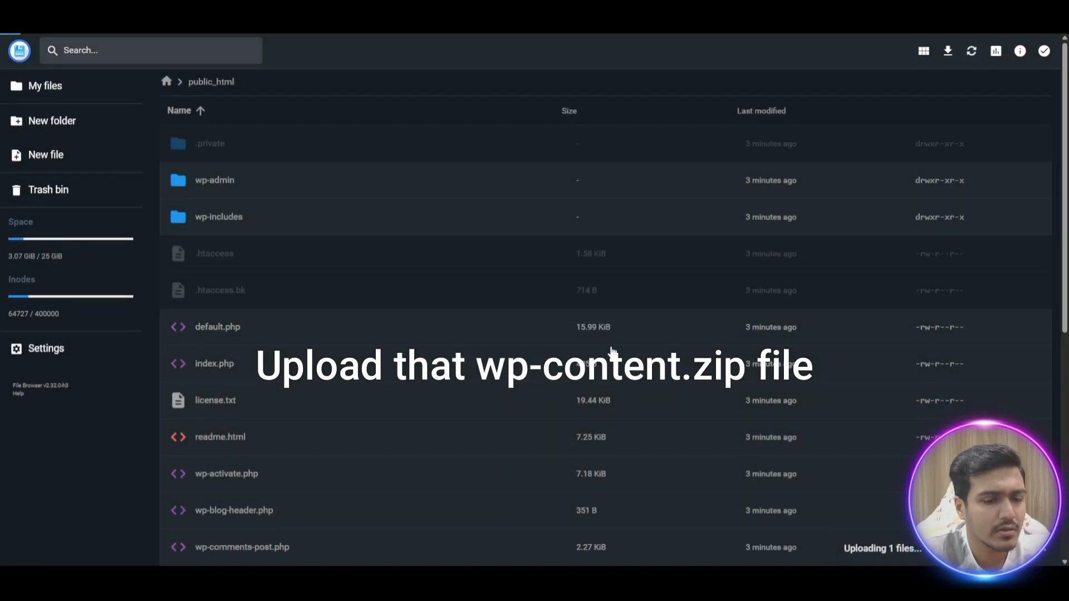
Go back to the ronniekhan.com dashboard, open its database management and enter phpMyAdmin for the first listed database
{"action": "left_click", "coordinate": [696, 16]}
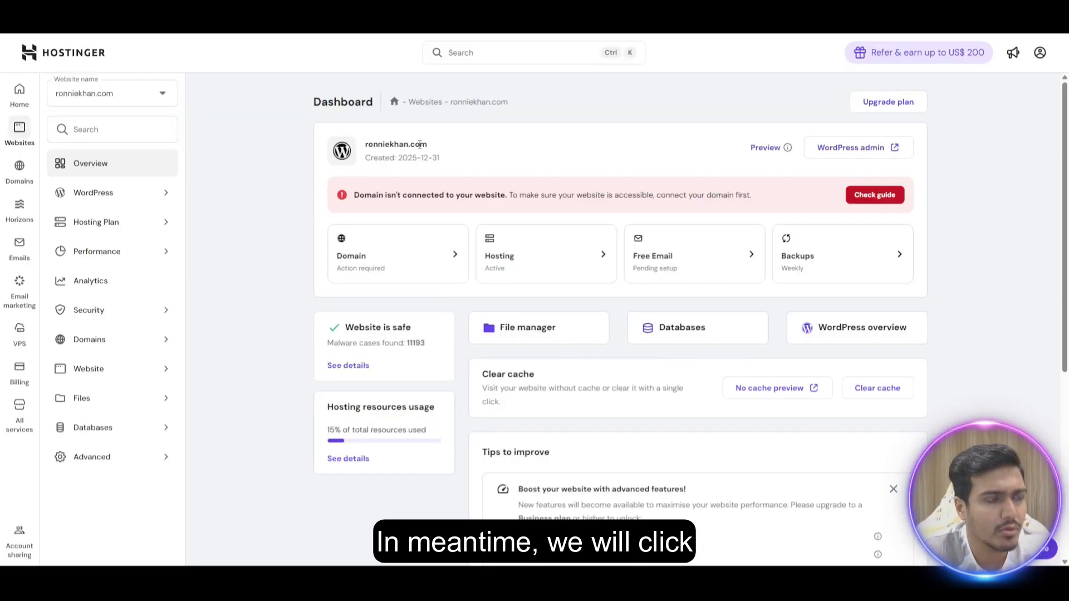
{"action": "left_click", "coordinate": [684, 316]}
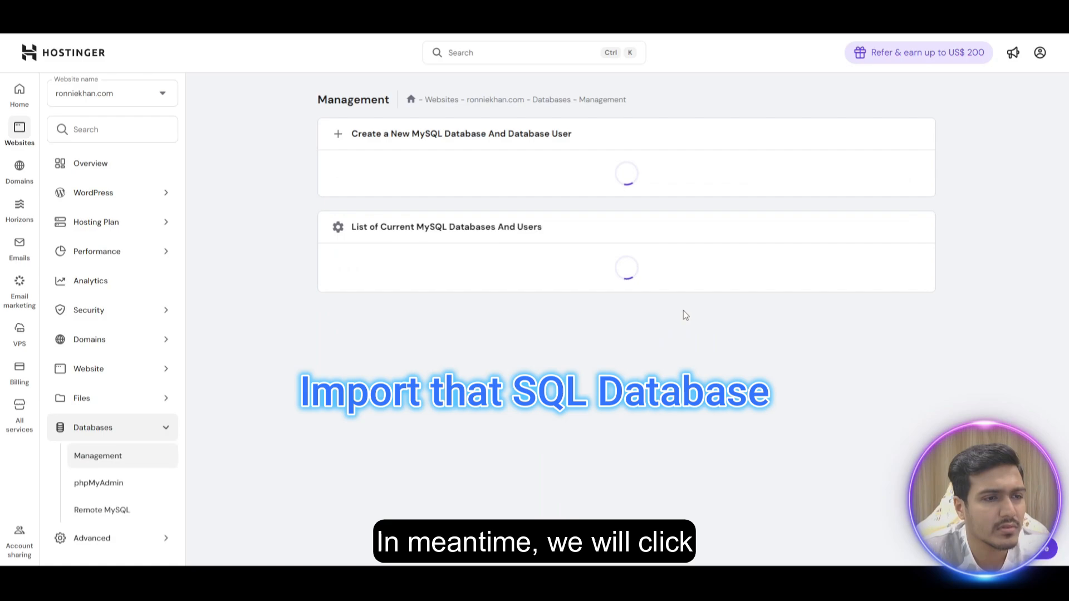
{"action": "scroll", "coordinate": [684, 315], "scroll_direction": "down", "scroll_amount": 2}
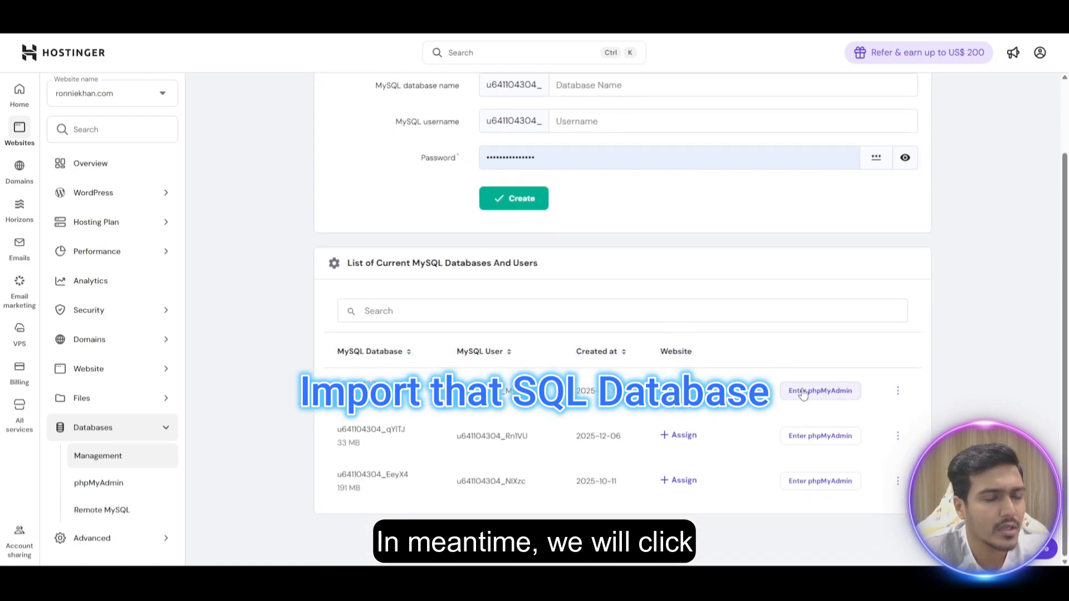
{"action": "left_click", "coordinate": [802, 392]}
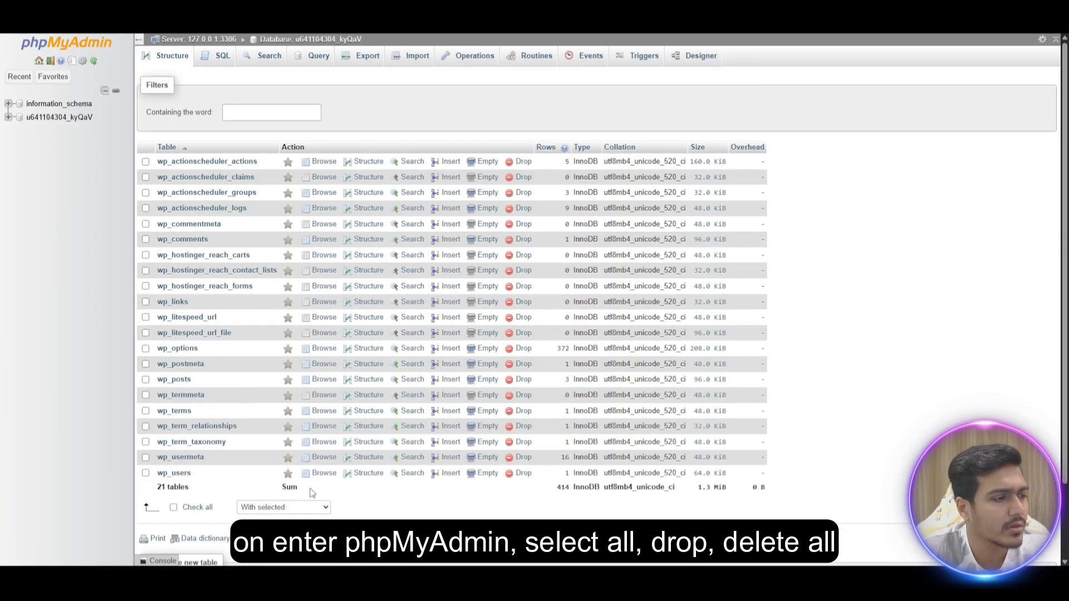
Drop all tables from the new WordPress database and confirm the query
{"action": "left_click", "coordinate": [174, 507]}
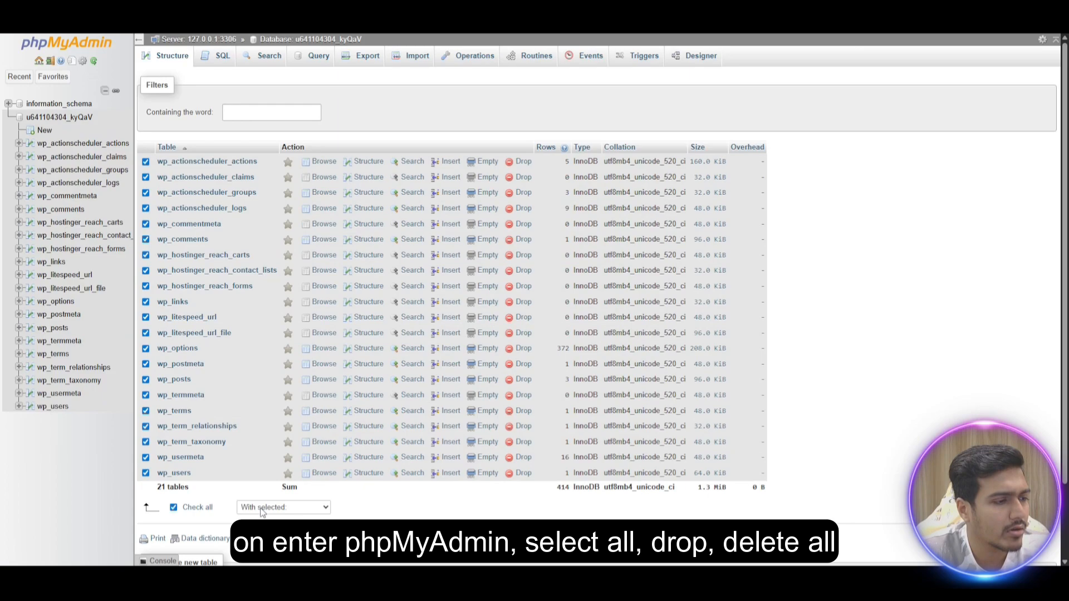
{"action": "left_click", "coordinate": [265, 379]}
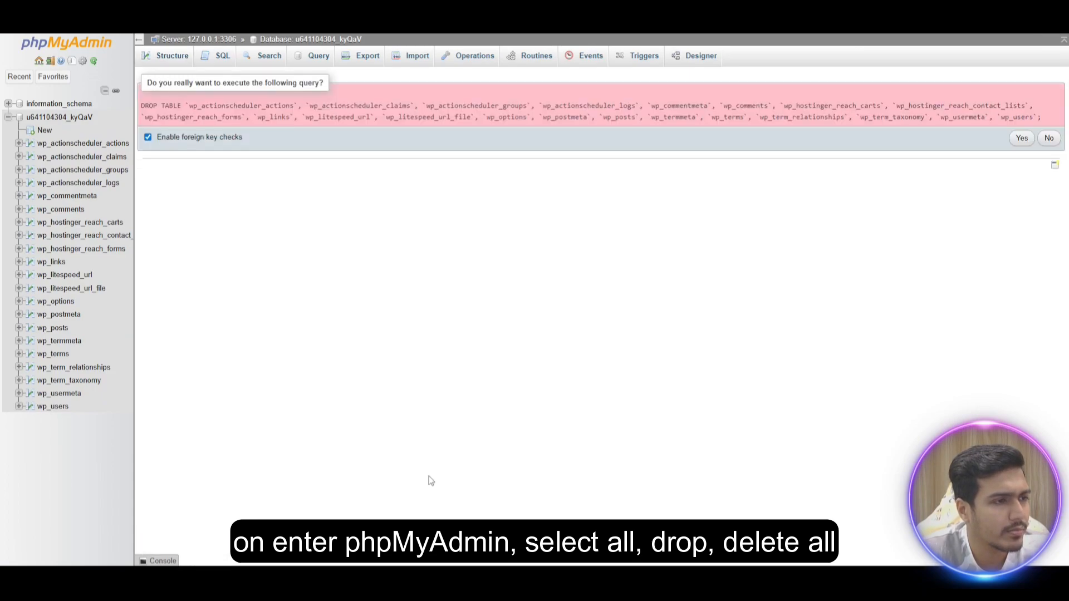
{"action": "left_click", "coordinate": [1022, 139]}
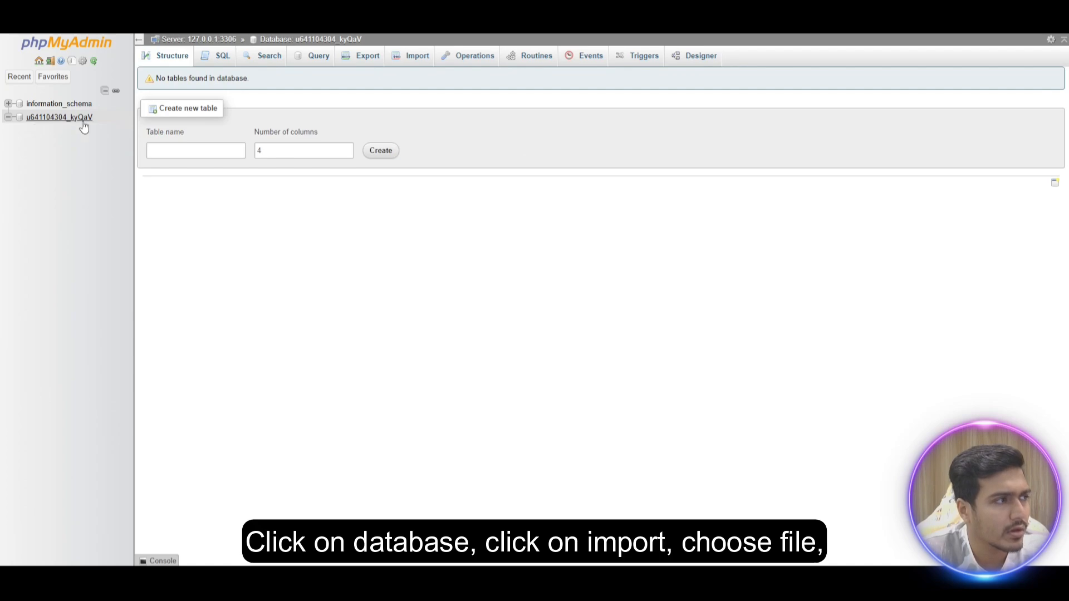
Import taqaddum_wp19.sql into the emptied database in SQL format, keeping the default import options
{"action": "left_click", "coordinate": [84, 121]}
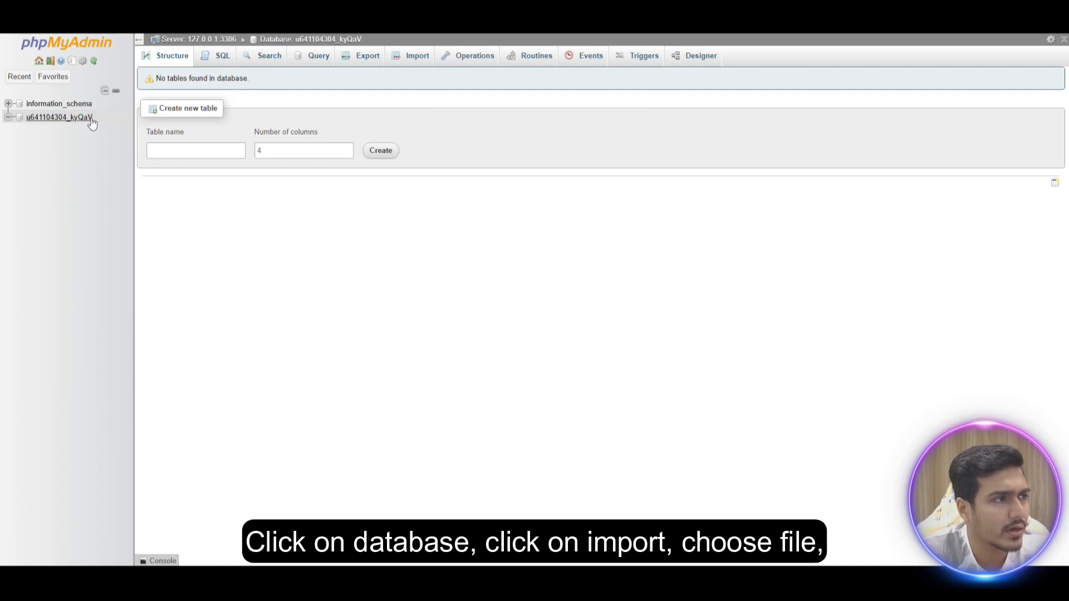
{"action": "left_click", "coordinate": [412, 56]}
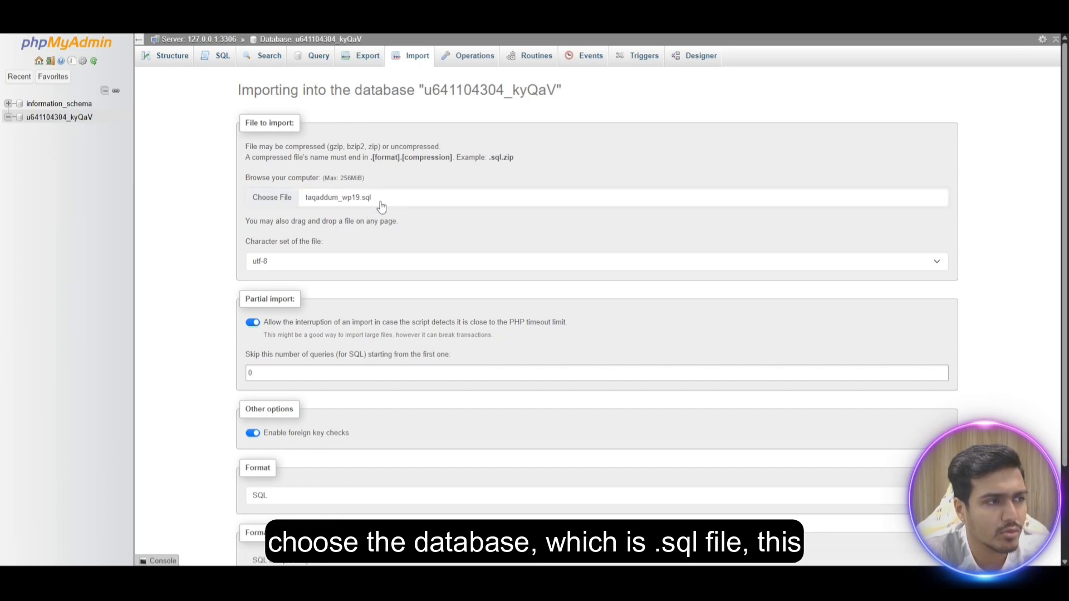
{"action": "scroll", "coordinate": [334, 390], "scroll_direction": "down", "scroll_amount": 2}
{"action": "left_click", "coordinate": [254, 538]}
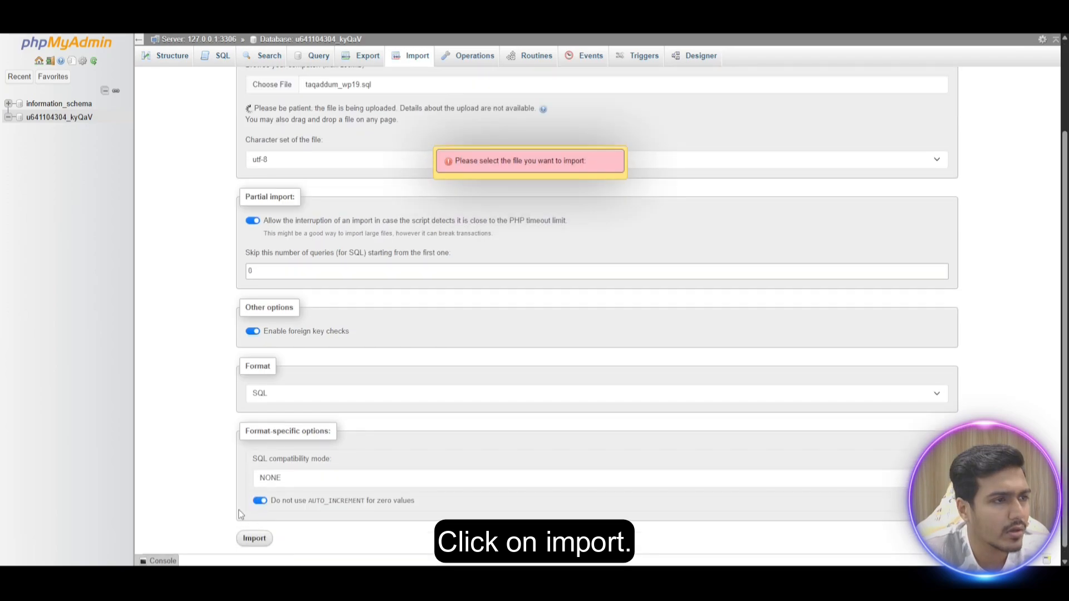
{"action": "scroll", "coordinate": [207, 257], "scroll_direction": "up", "scroll_amount": 2}
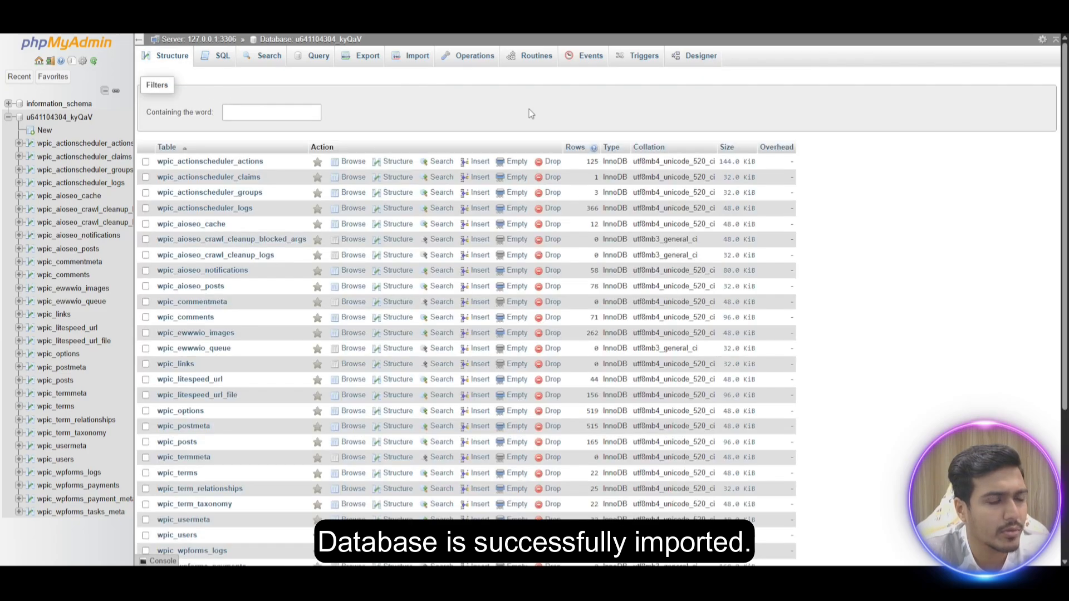
Look over the imported tables and copy the table prefix wpic_ from the wpic_postmeta table name
{"action": "scroll", "coordinate": [530, 113], "scroll_direction": "down", "scroll_amount": 5}
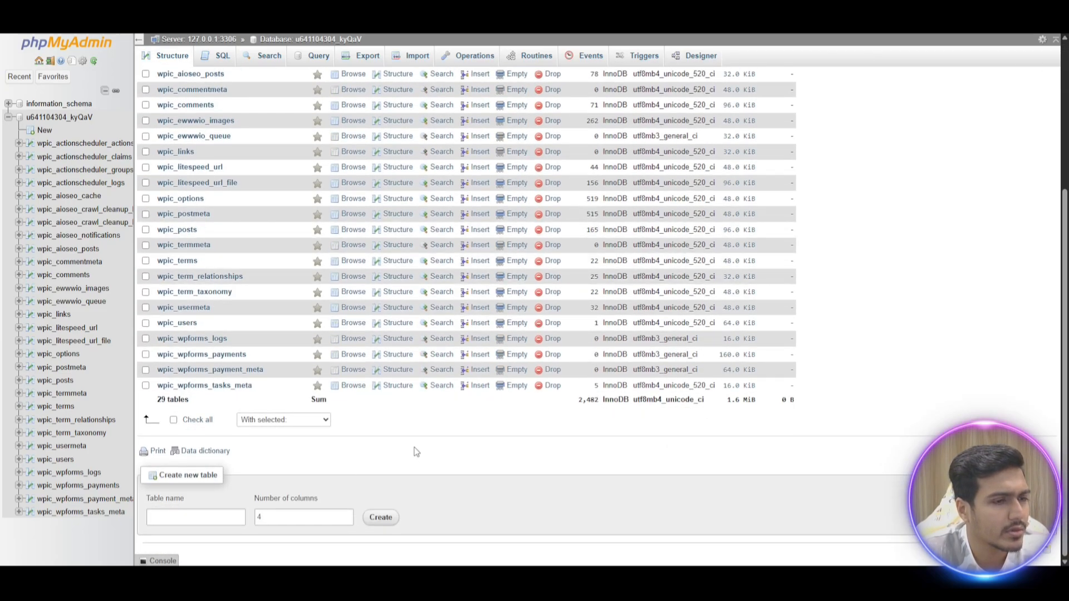
{"action": "scroll", "coordinate": [413, 449], "scroll_direction": "up", "scroll_amount": 5}
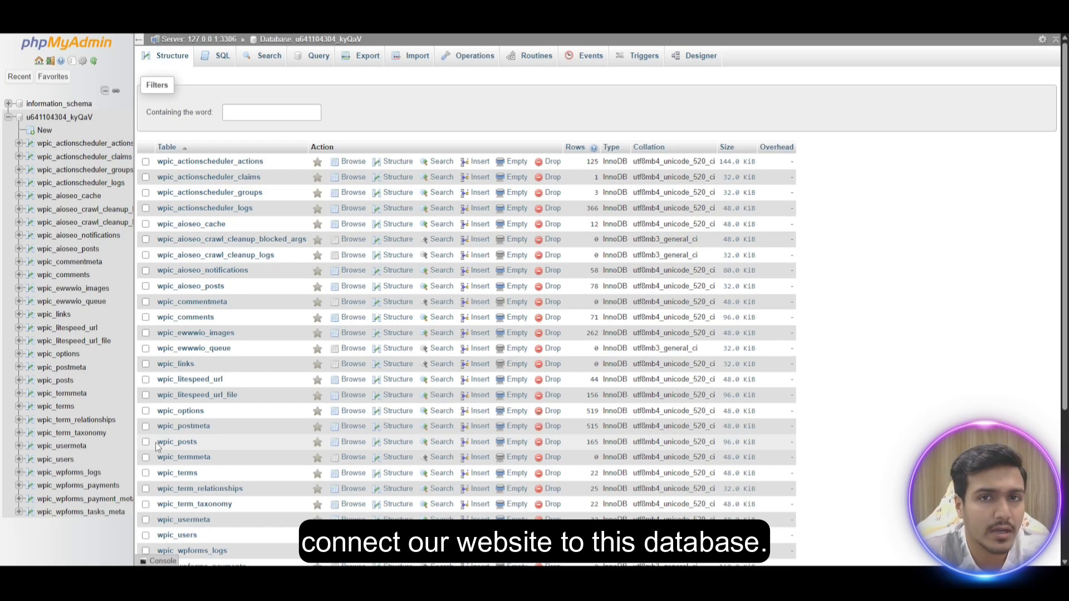
{"action": "left_click_drag", "start_coordinate": [157, 427], "coordinate": [175, 426]}
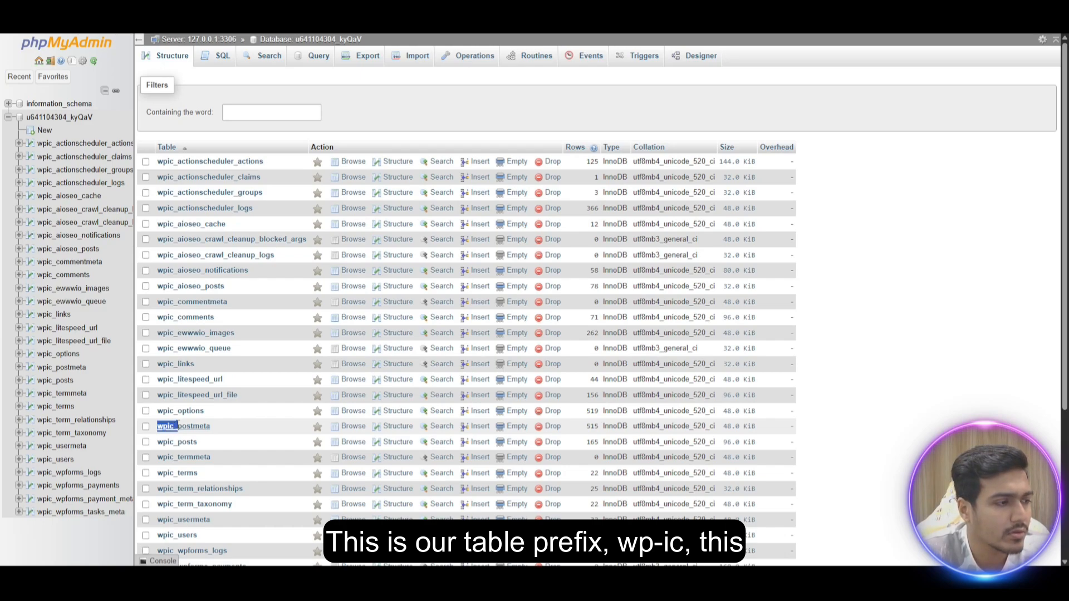
{"action": "left_click_drag", "start_coordinate": [178, 424], "coordinate": [164, 426]}
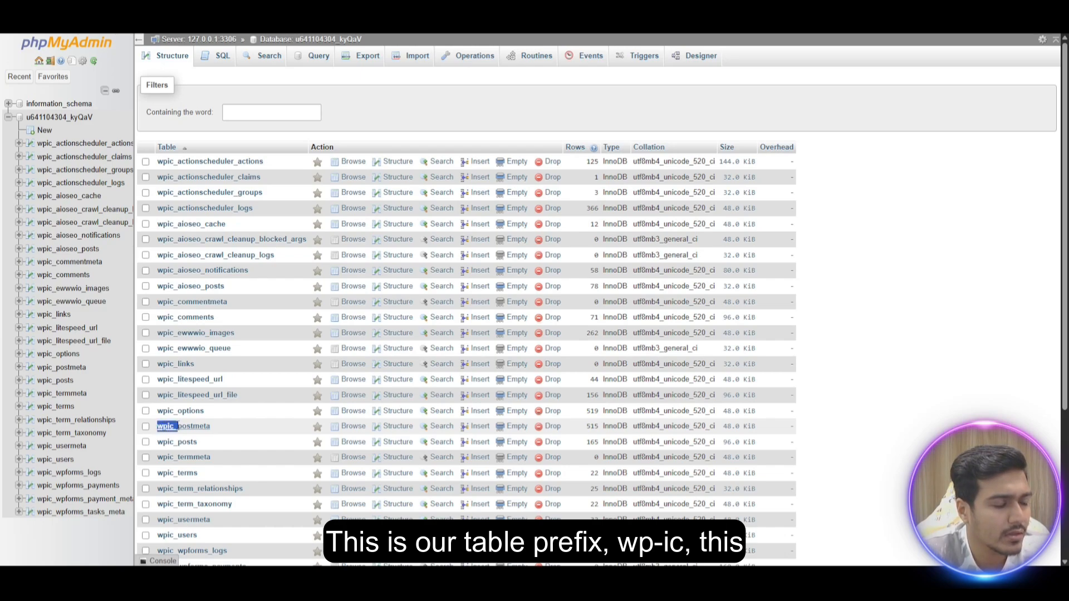
{"action": "left_click_drag", "start_coordinate": [178, 426], "coordinate": [171, 424]}
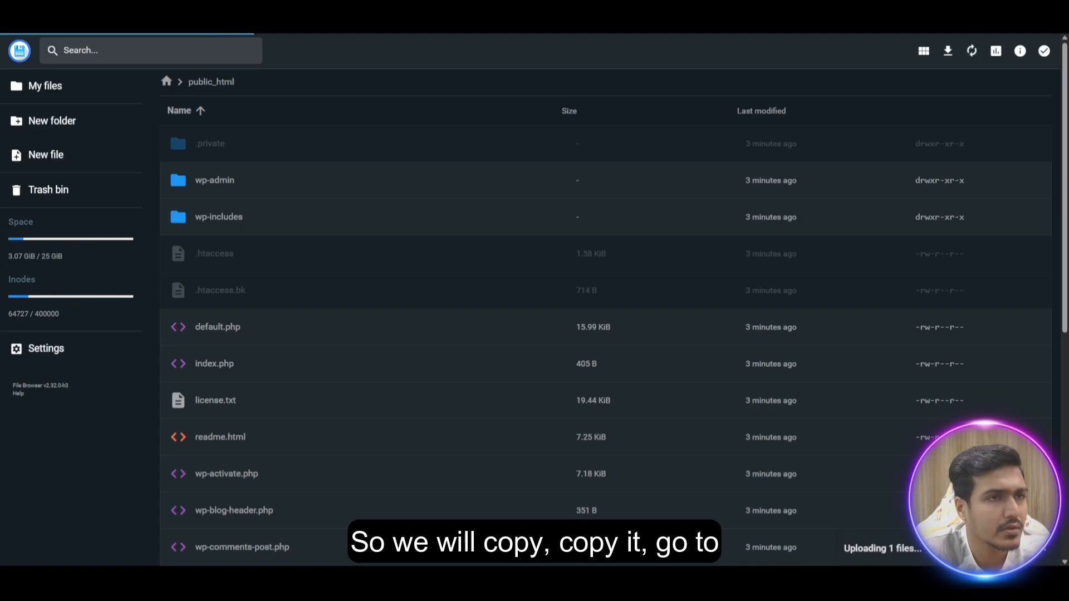
Open wp-config.php in public_html for editing
{"action": "scroll", "coordinate": [434, 377], "scroll_direction": "down", "scroll_amount": 5}
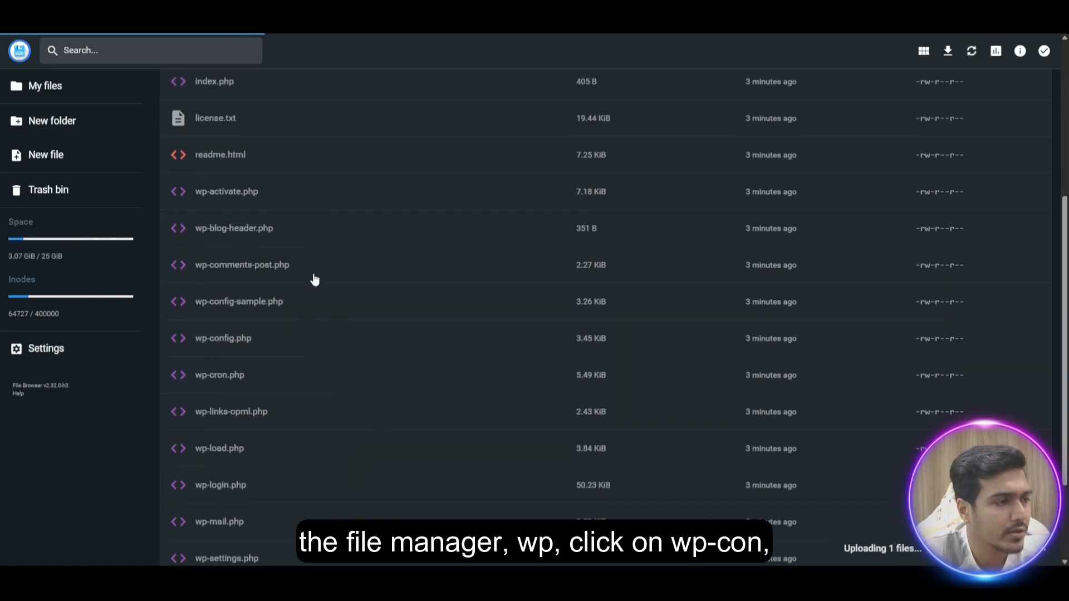
{"action": "left_click", "coordinate": [302, 340]}
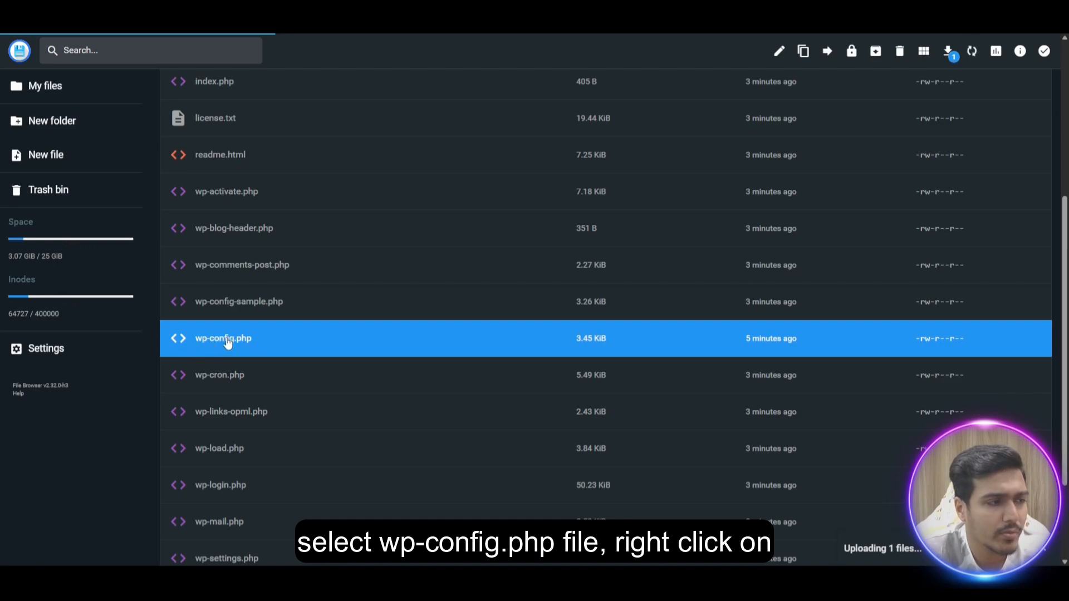
{"action": "right_click", "coordinate": [316, 349]}
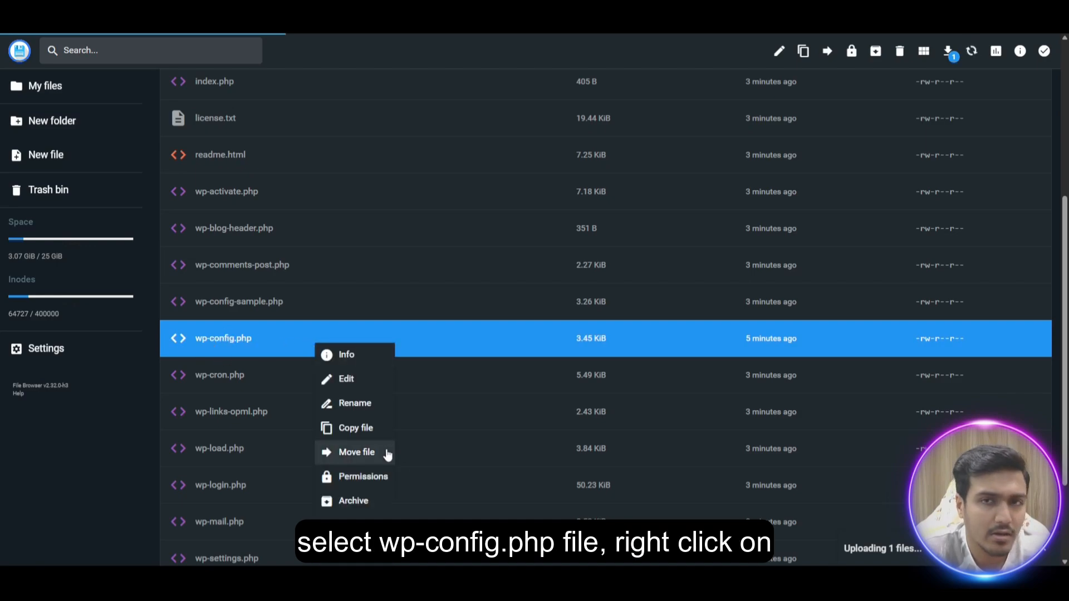
{"action": "left_click", "coordinate": [346, 379]}
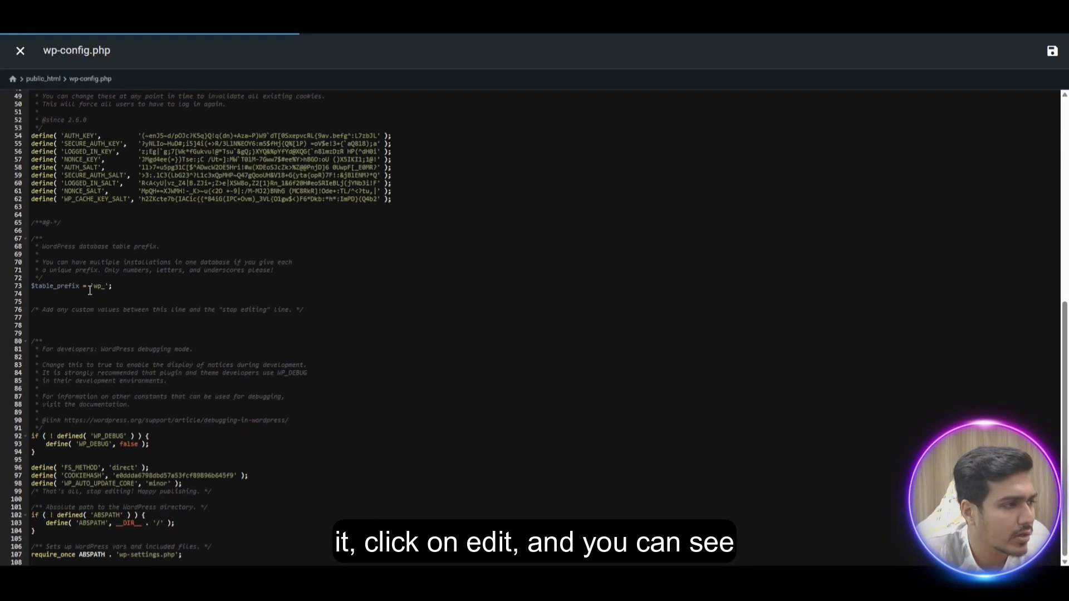
Set $table_prefix to 'wpic_' in wp-config.php, save the file and close the editor
{"action": "left_click_drag", "start_coordinate": [36, 286], "coordinate": [74, 286]}
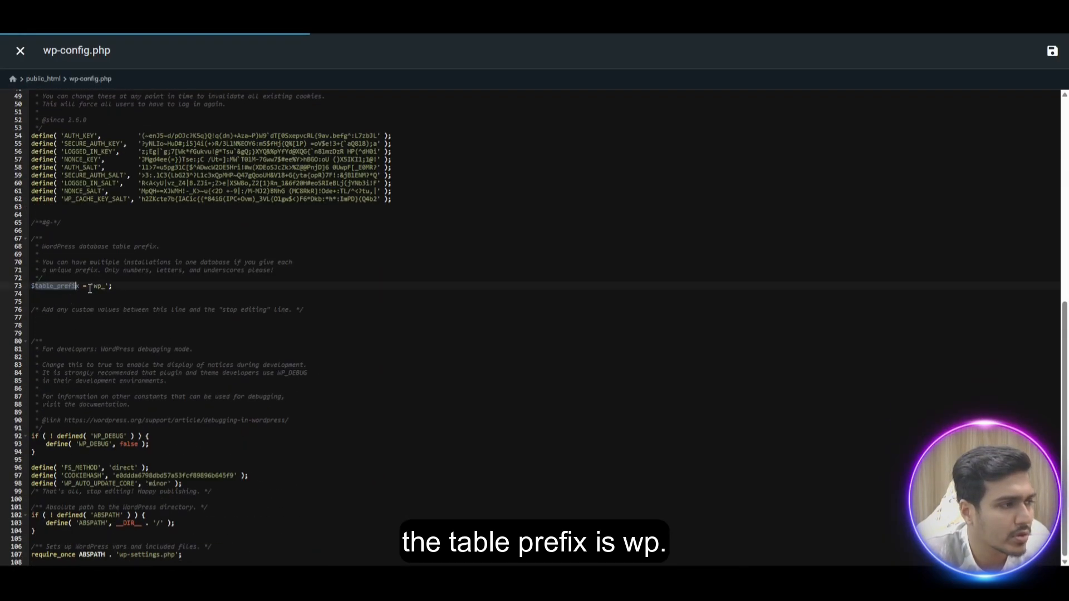
{"action": "left_click", "coordinate": [90, 286]}
{"action": "left_click", "coordinate": [98, 293]}
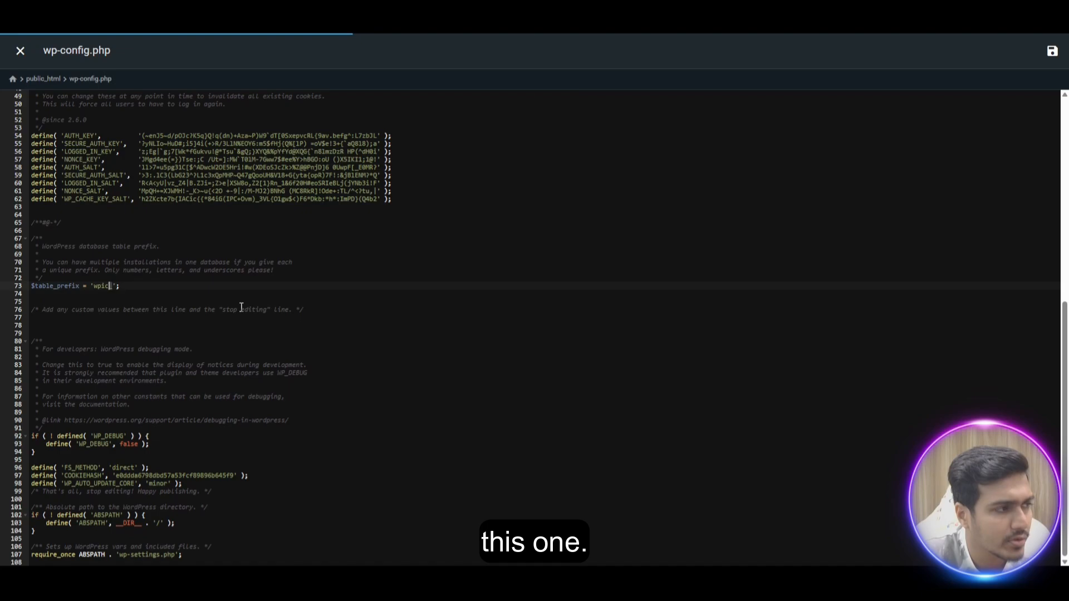
{"action": "left_click", "coordinate": [219, 302]}
{"action": "left_click_drag", "start_coordinate": [95, 286], "coordinate": [111, 286]}
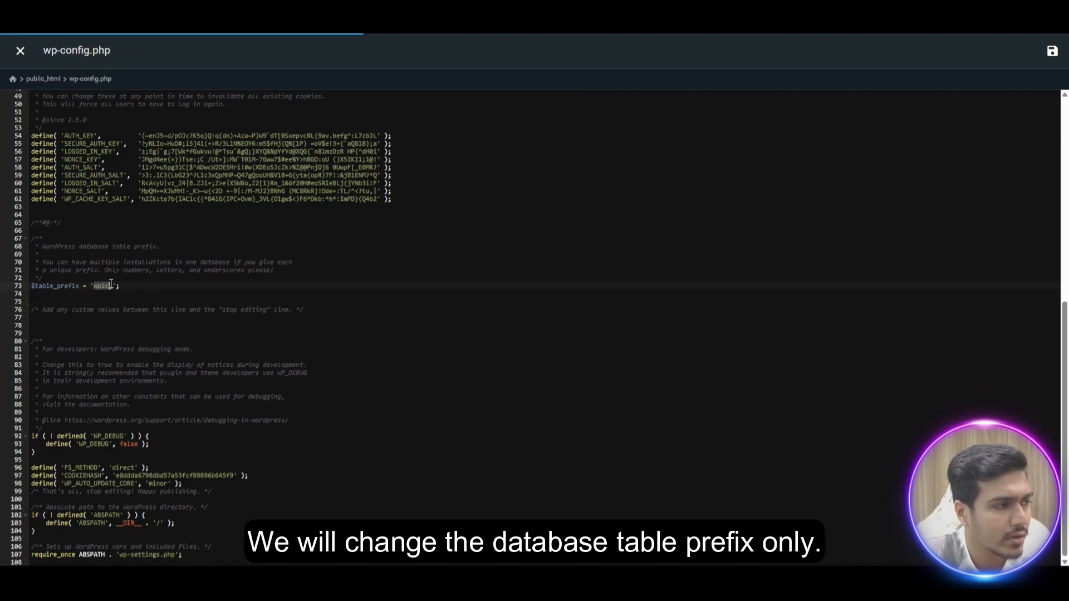
{"action": "left_click", "coordinate": [340, 297]}
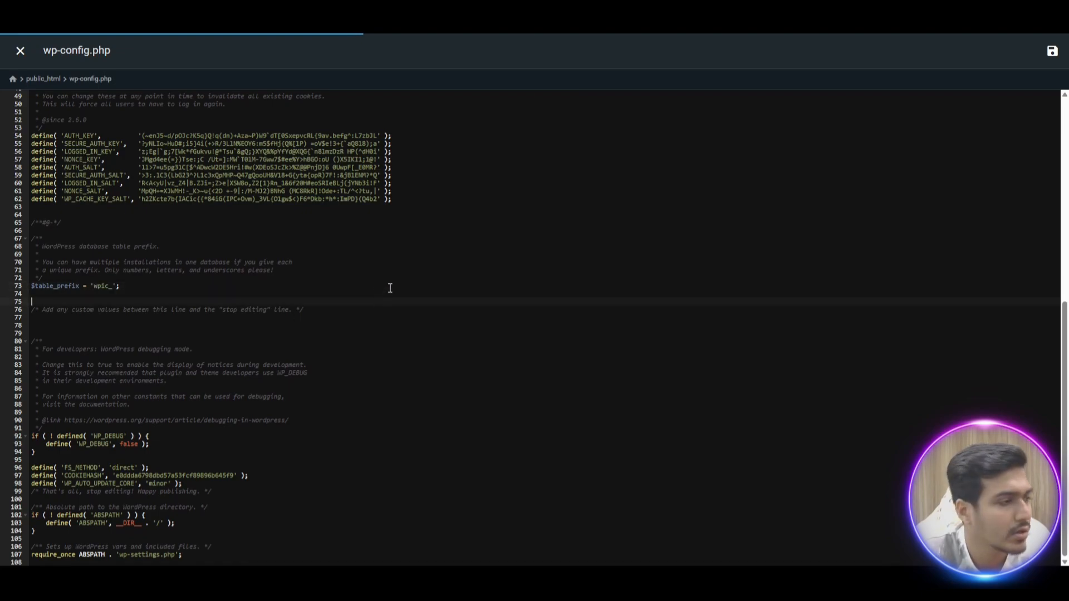
{"action": "left_click", "coordinate": [1055, 54]}
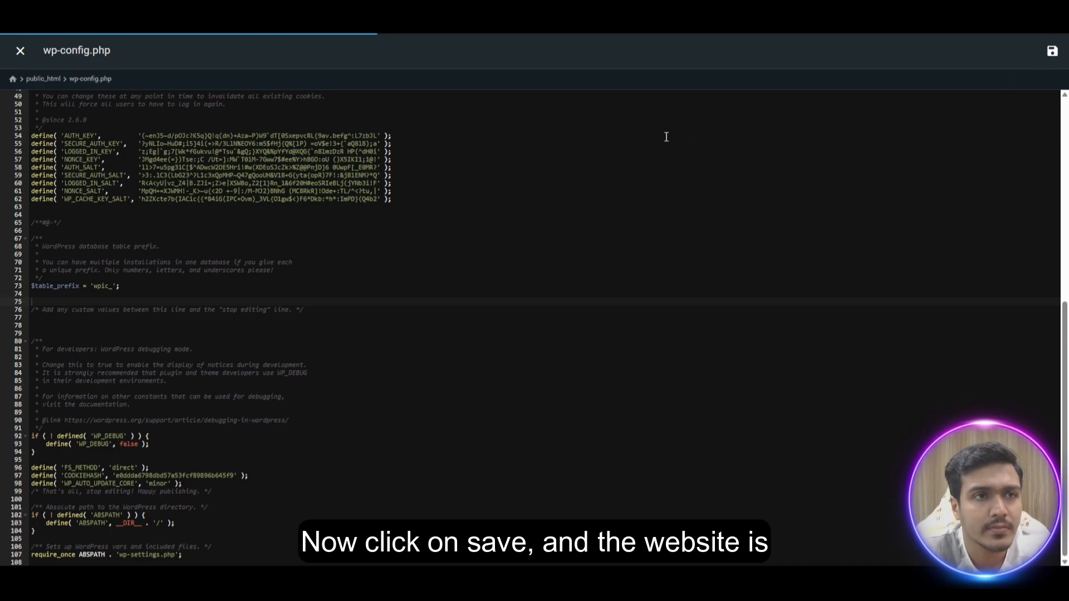
{"action": "scroll", "coordinate": [251, 299], "scroll_direction": "up", "scroll_amount": 6}
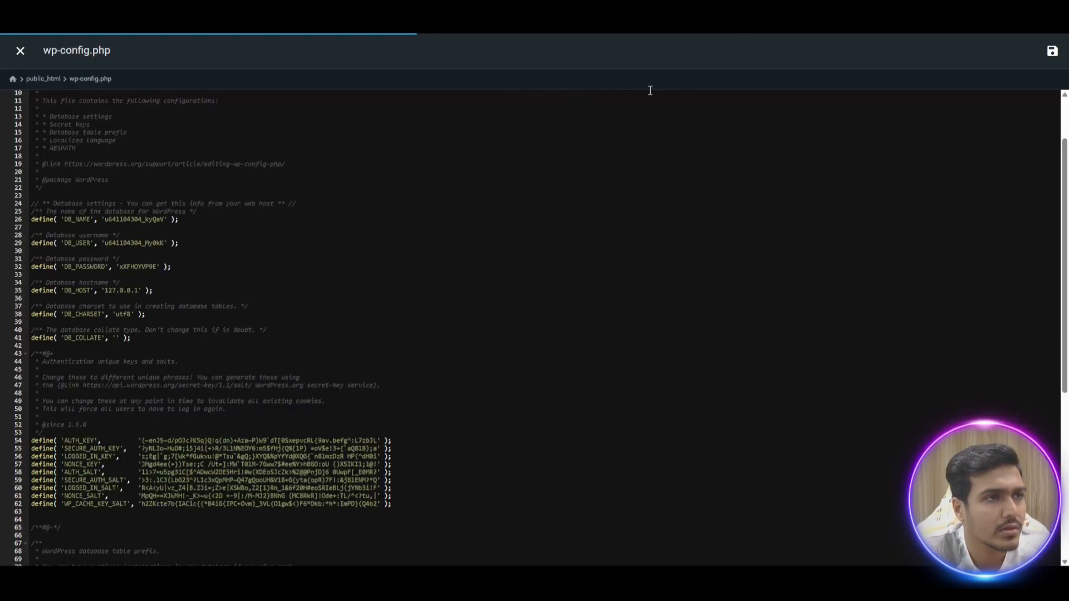
{"action": "left_click", "coordinate": [21, 50]}
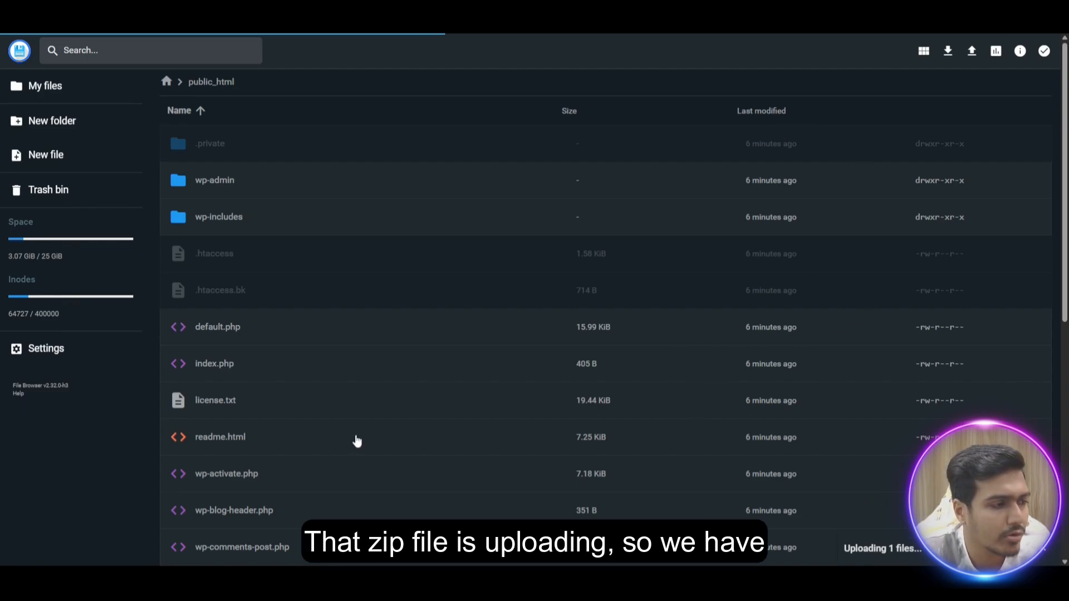
Extract the uploaded wp-content.zip in public_html, giving / as the folder name
{"action": "scroll", "coordinate": [477, 449], "scroll_direction": "down", "scroll_amount": 2}
{"action": "scroll", "coordinate": [477, 449], "scroll_direction": "up", "scroll_amount": 2}
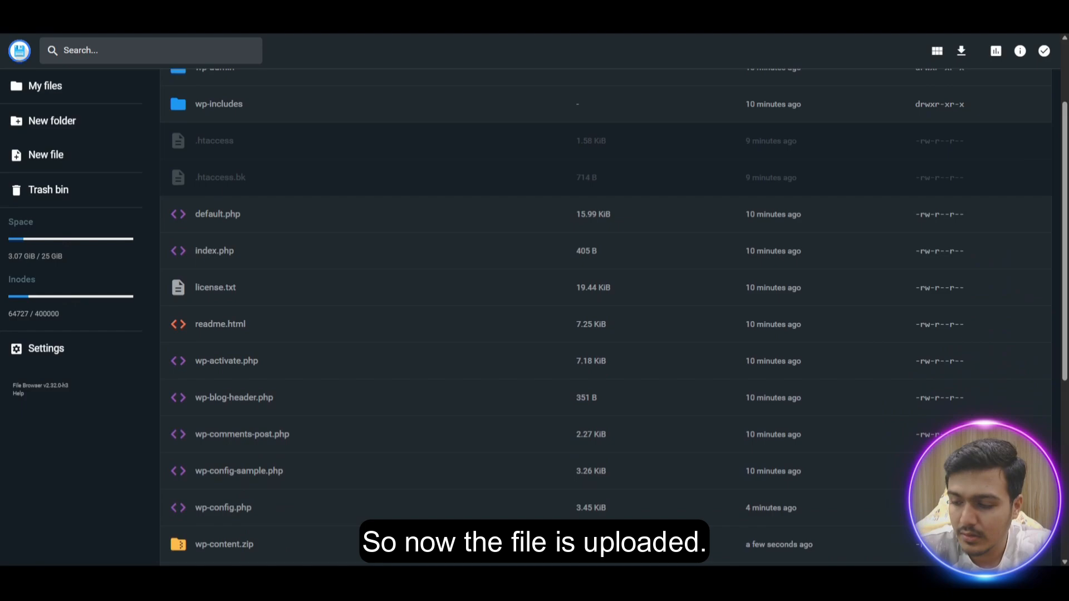
{"action": "scroll", "coordinate": [605, 317], "scroll_direction": "down", "scroll_amount": 1}
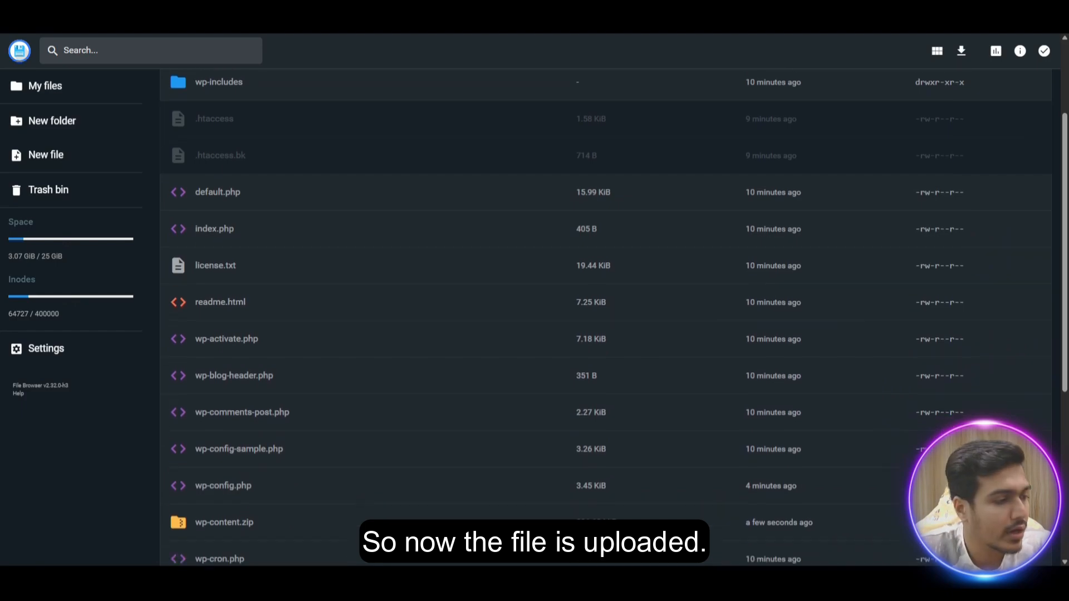
{"action": "scroll", "coordinate": [606, 317], "scroll_direction": "down", "scroll_amount": 2}
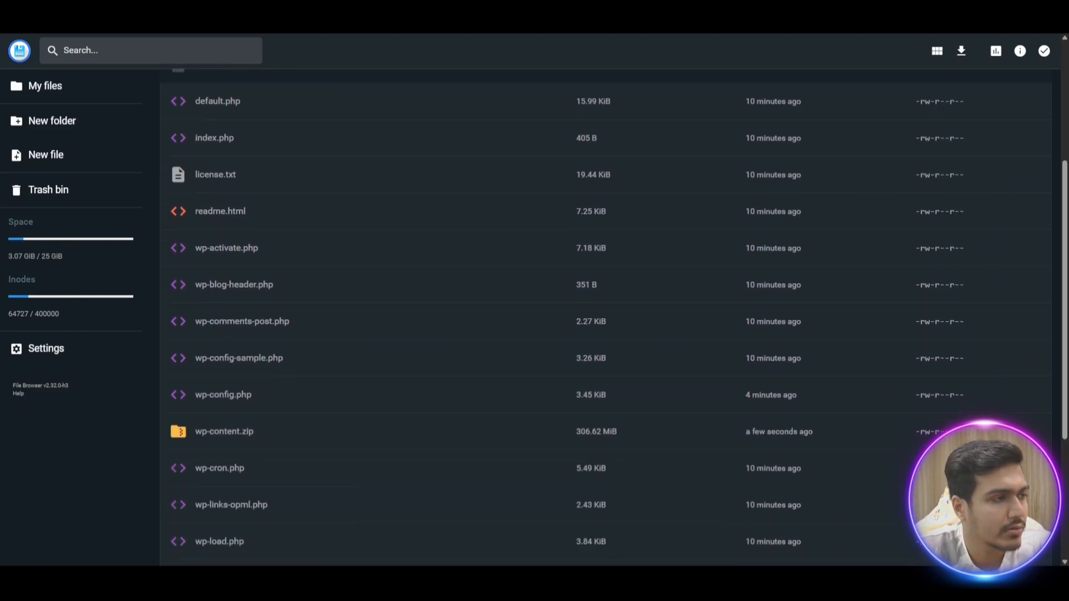
{"action": "left_click", "coordinate": [285, 439]}
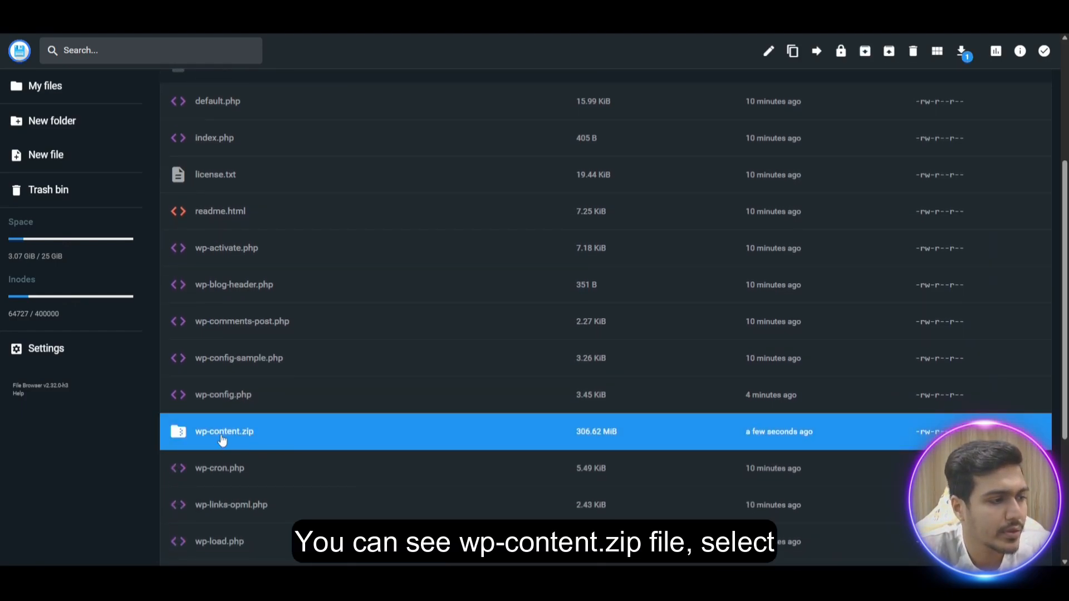
{"action": "right_click", "coordinate": [317, 433]}
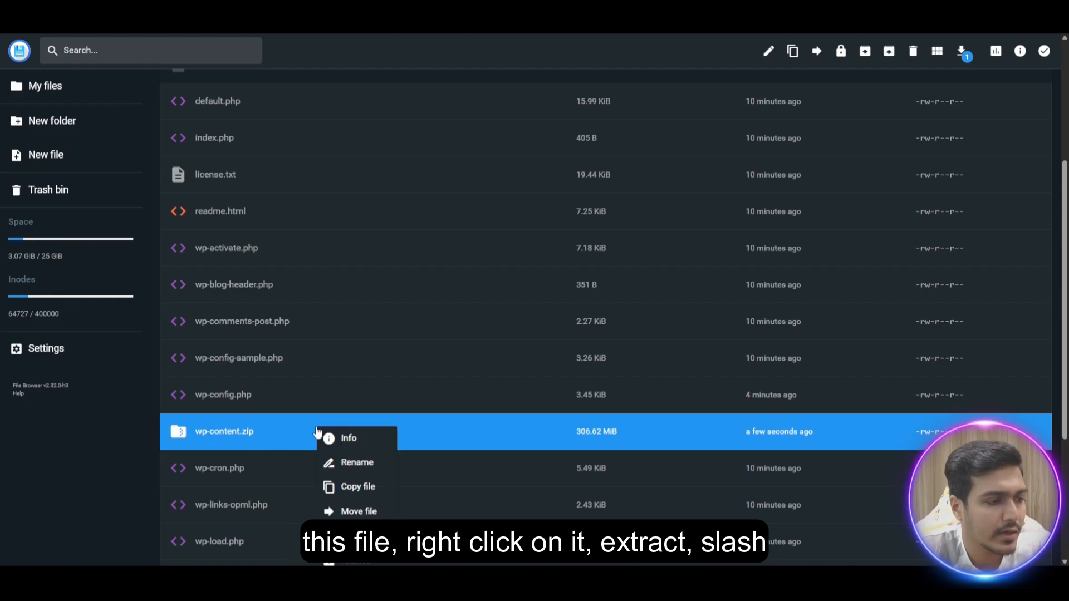
{"action": "scroll", "coordinate": [334, 456], "scroll_direction": "down", "scroll_amount": 3}
{"action": "left_click", "coordinate": [354, 474]}
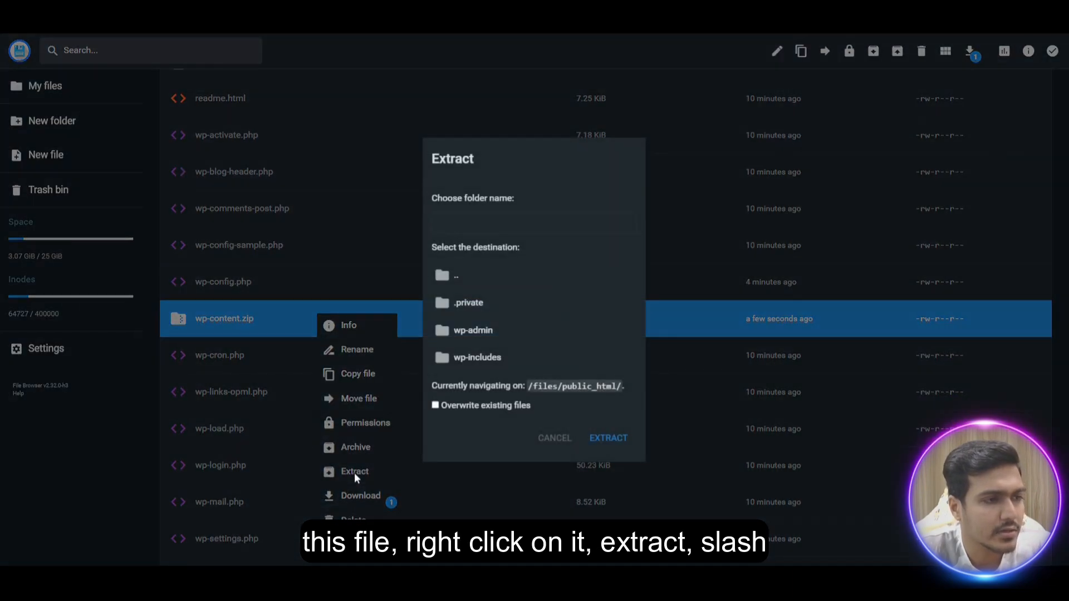
{"action": "type", "text": "/"}
{"action": "left_click", "coordinate": [607, 438]}
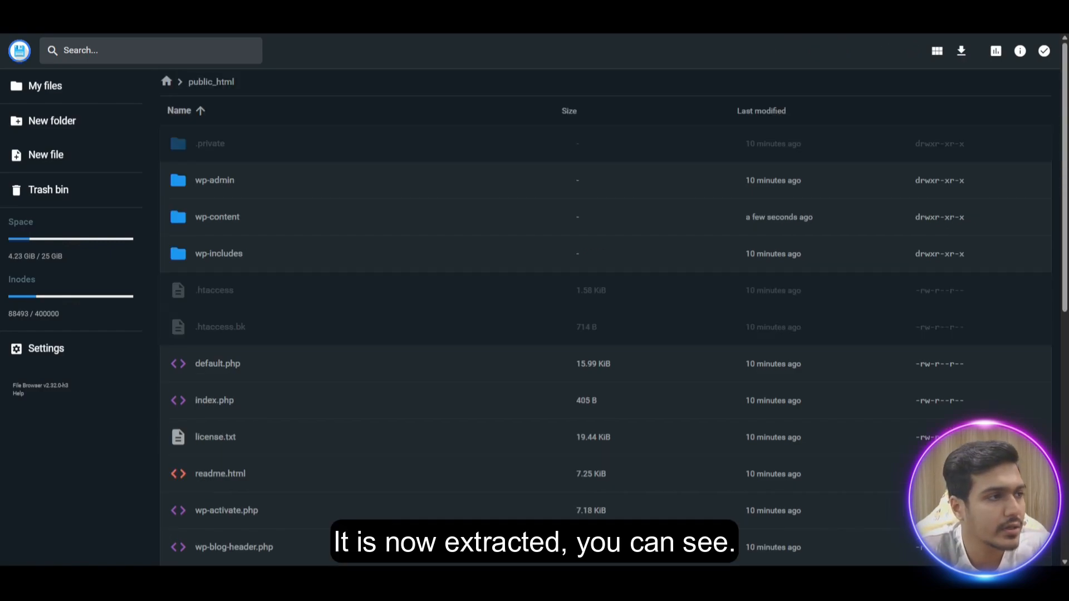
Check the contents of the extracted wp-content folder, including its ai1wm-backups, plugins and themes subfolders
{"action": "double_click", "coordinate": [262, 231]}
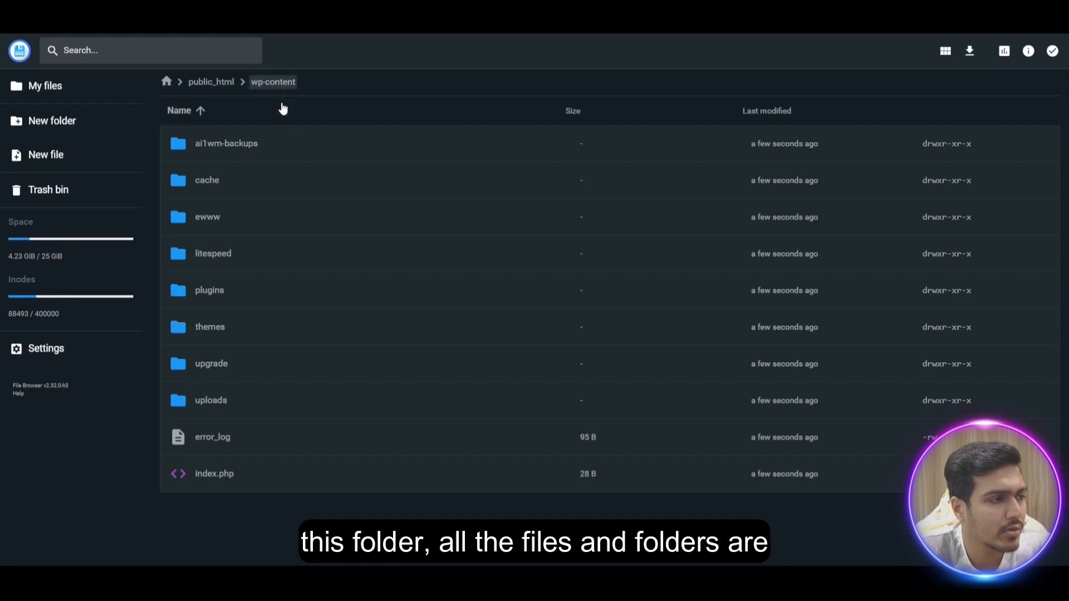
{"action": "double_click", "coordinate": [320, 144]}
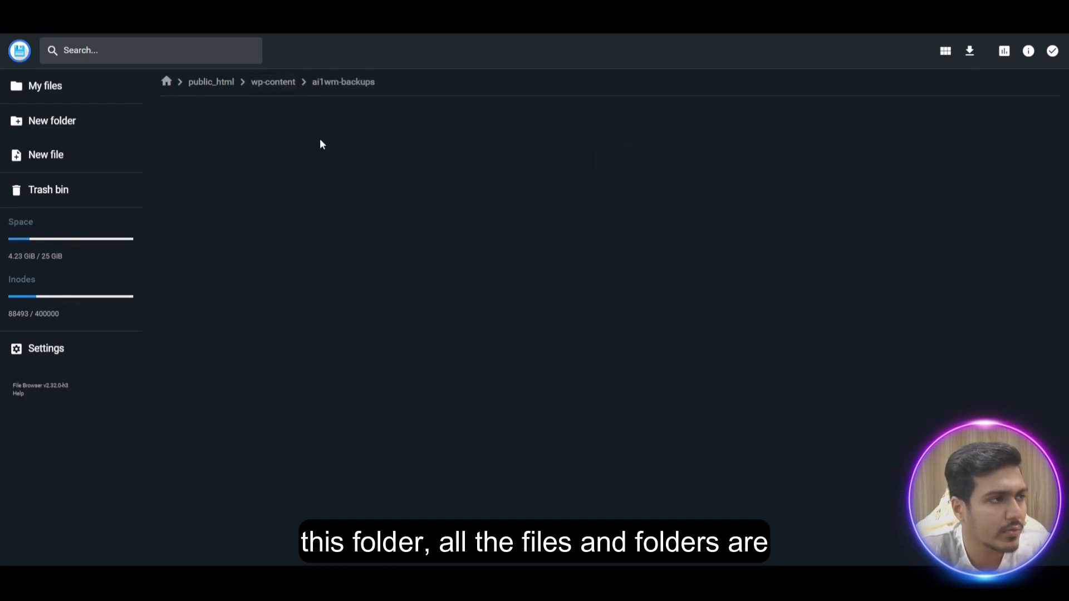
{"action": "left_click", "coordinate": [274, 85]}
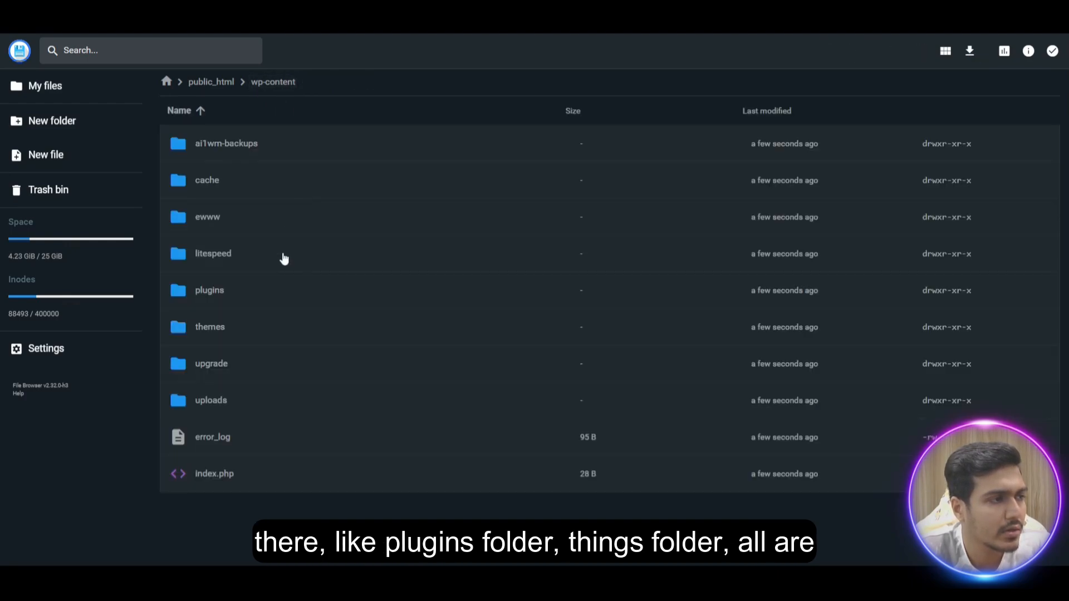
{"action": "double_click", "coordinate": [284, 286]}
{"action": "left_click", "coordinate": [277, 85]}
{"action": "left_click", "coordinate": [281, 335]}
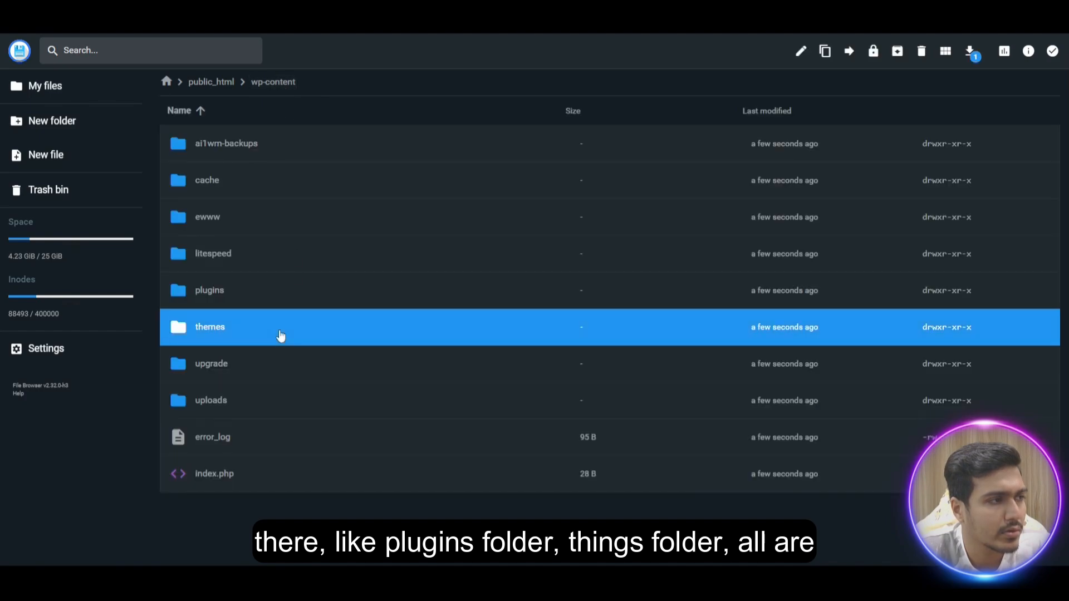
{"action": "double_click", "coordinate": [281, 336]}
{"action": "left_click", "coordinate": [269, 84]}
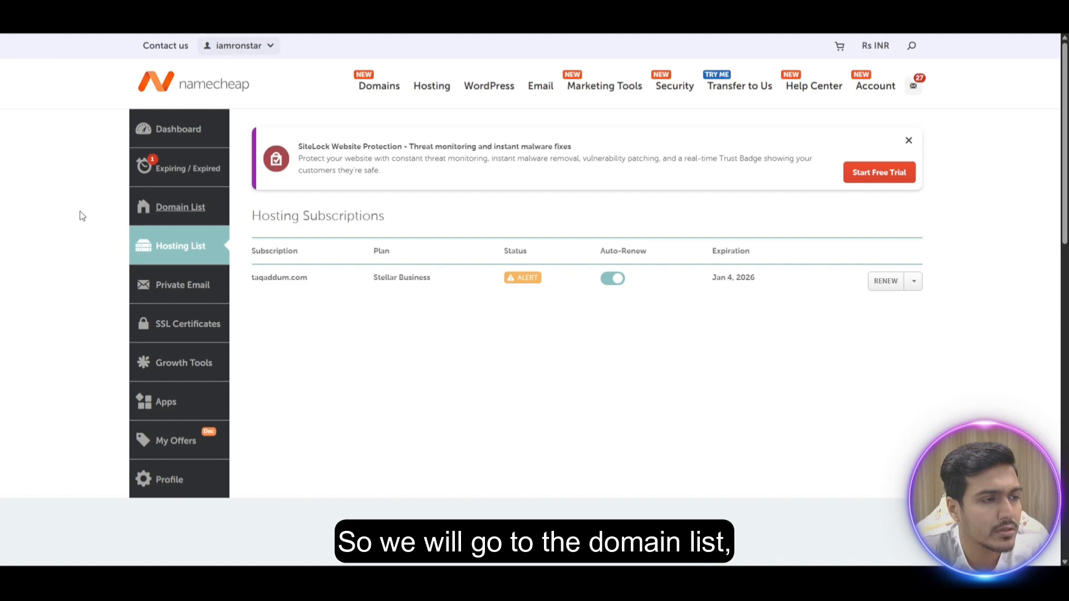
Switch to the Namecheap domain list and open the management page of ronniekhan.com at its nameserver settings
{"action": "scroll", "coordinate": [457, 376], "scroll_direction": "down", "scroll_amount": 3}
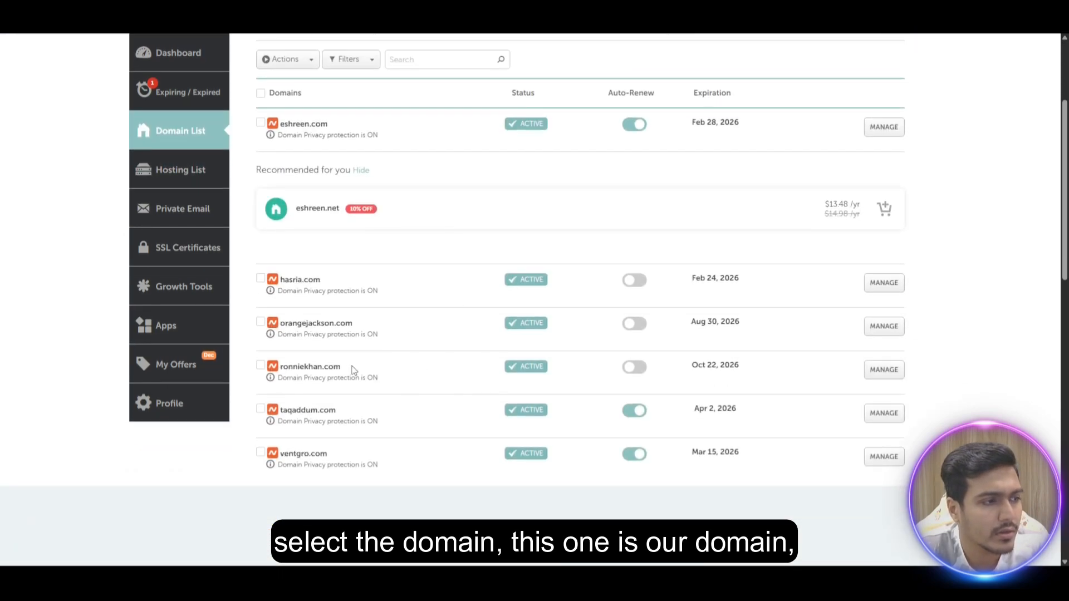
{"action": "left_click_drag", "start_coordinate": [351, 370], "coordinate": [280, 368]}
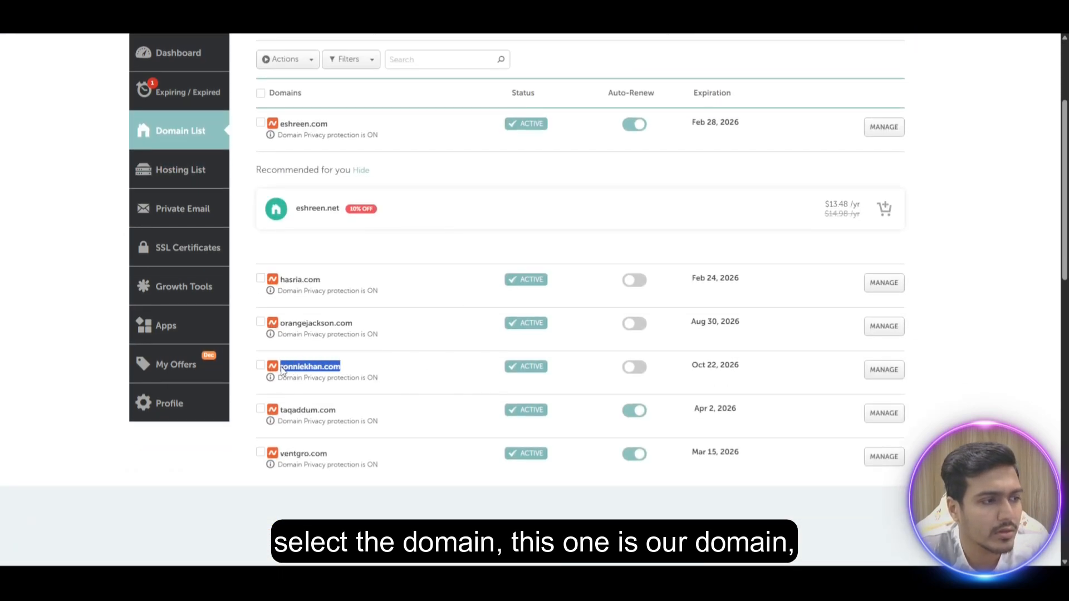
{"action": "left_click", "coordinate": [889, 373]}
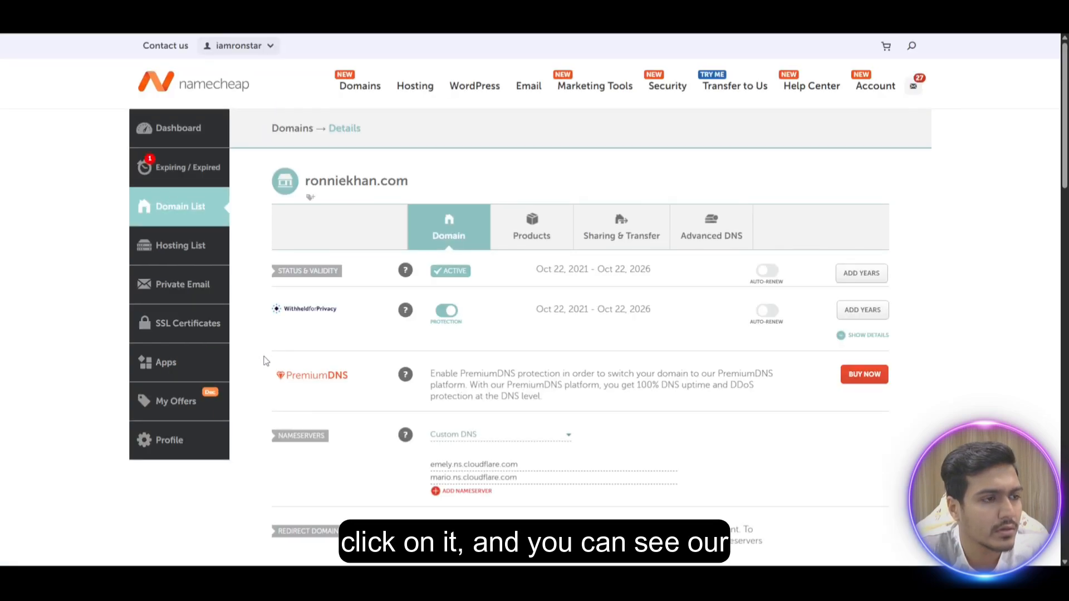
{"action": "scroll", "coordinate": [272, 361], "scroll_direction": "down", "scroll_amount": 2}
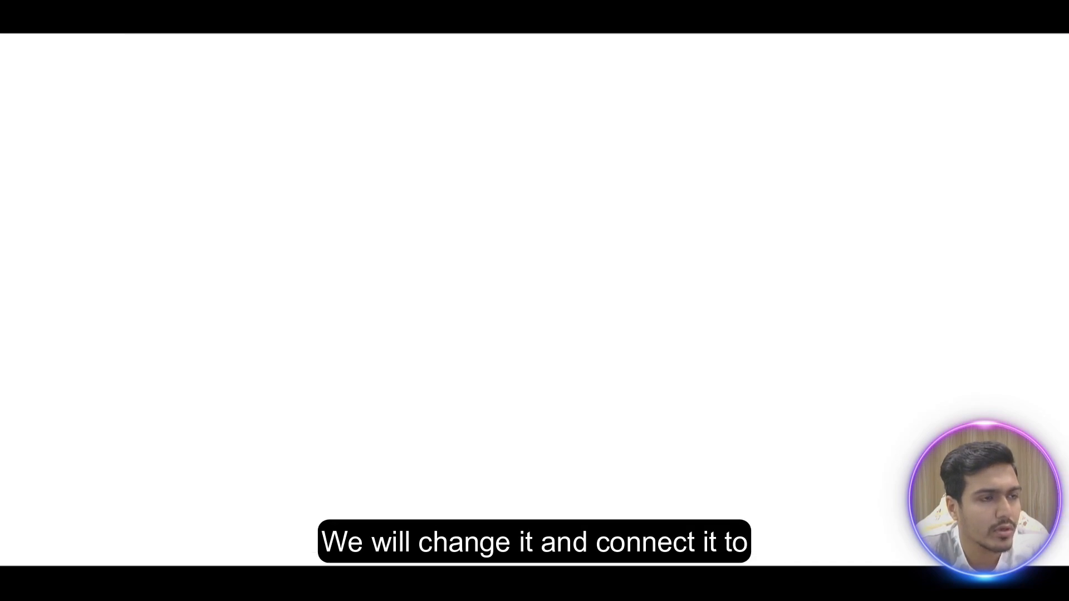
Switch to the ronniekhan.com dashboard in Hostinger, open the domain connection guide and review its two nameserver records
{"action": "left_click", "coordinate": [161, 165]}
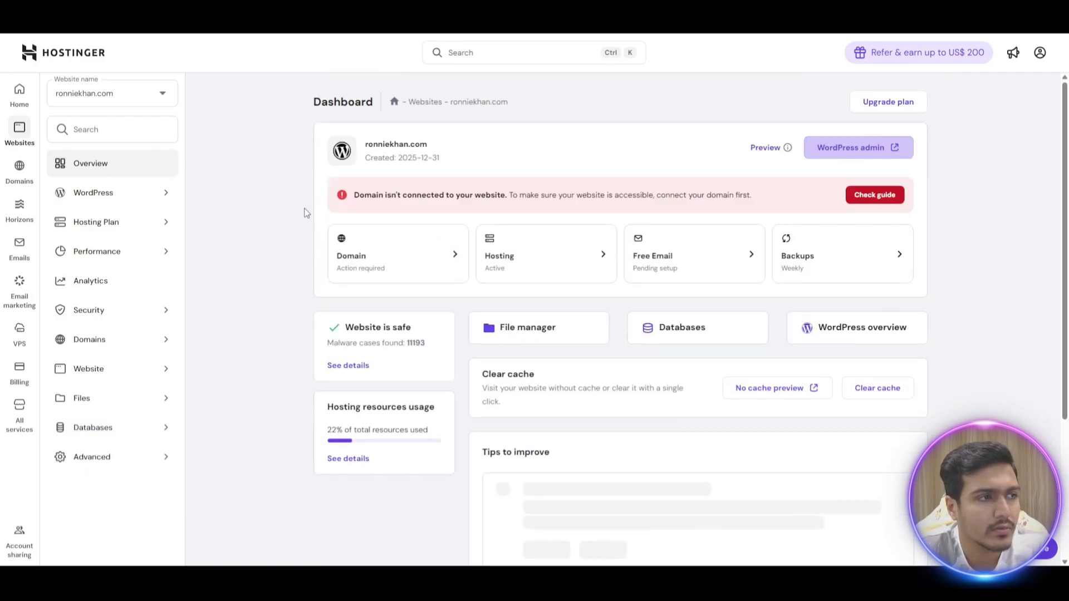
{"action": "left_click_drag", "start_coordinate": [354, 196], "coordinate": [485, 192]}
{"action": "left_click", "coordinate": [269, 206]}
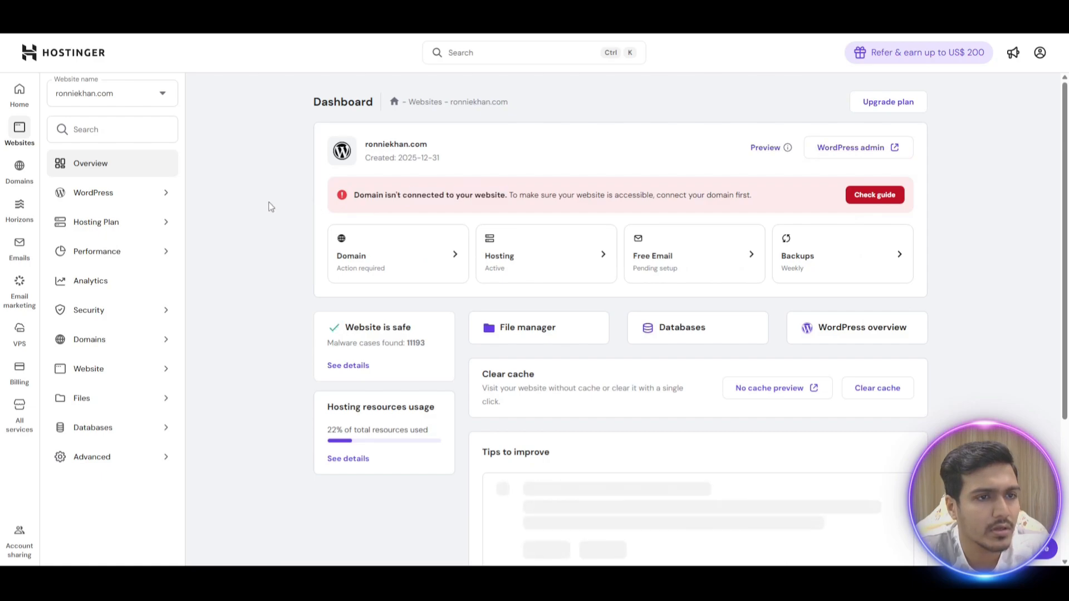
{"action": "left_click", "coordinate": [881, 201]}
{"action": "left_click_drag", "start_coordinate": [410, 276], "coordinate": [495, 278]}
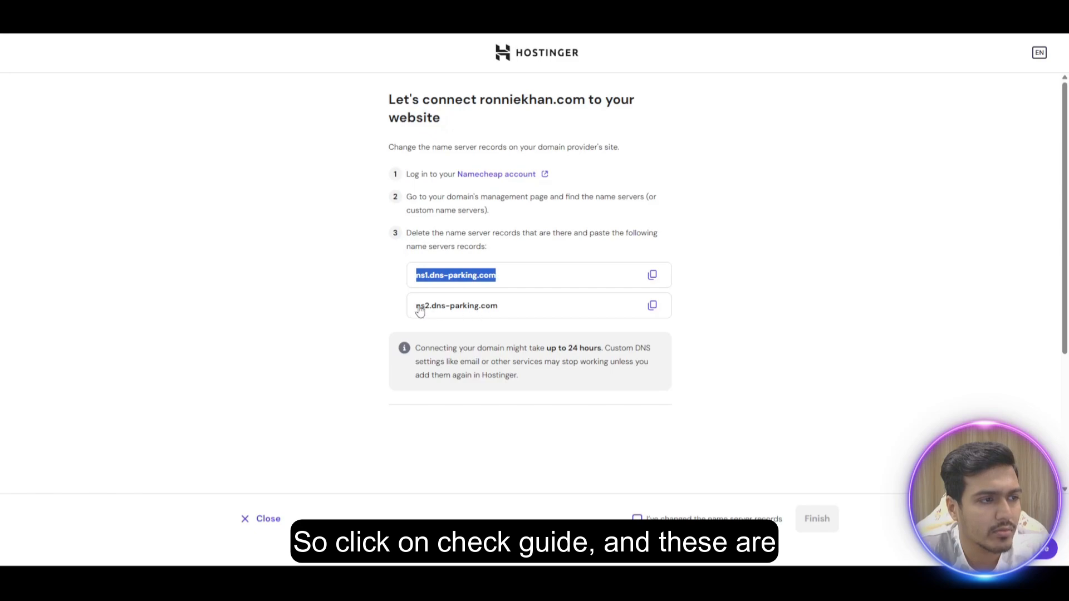
{"action": "left_click_drag", "start_coordinate": [420, 311], "coordinate": [522, 306]}
{"action": "key", "text": "ctrl+c"}
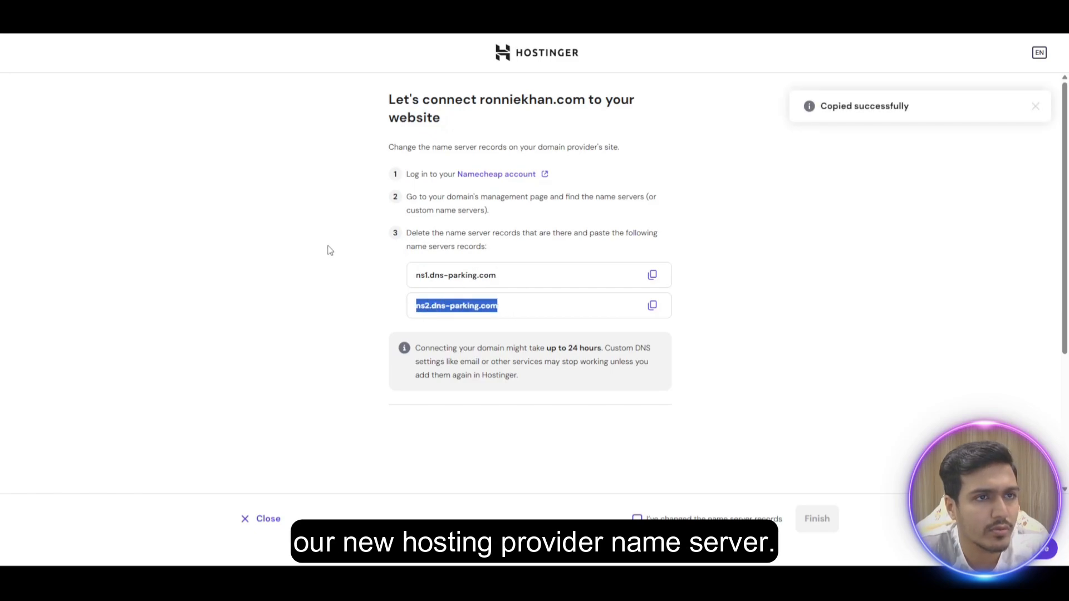
{"action": "left_click", "coordinate": [365, 274]}
Replace the domain's two custom nameservers in Namecheap with Hostinger's ns1.dns-parking.com and ns2.dns-parking.com
{"action": "left_click", "coordinate": [652, 275]}
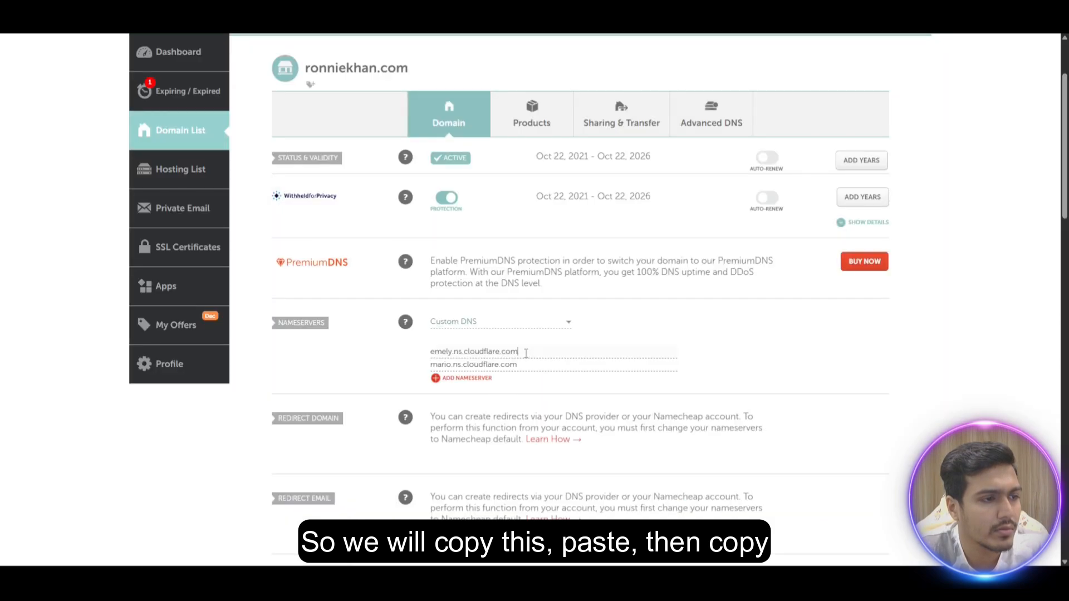
{"action": "left_click_drag", "start_coordinate": [525, 353], "coordinate": [396, 349]}
{"action": "key", "text": "ctrl+v"}
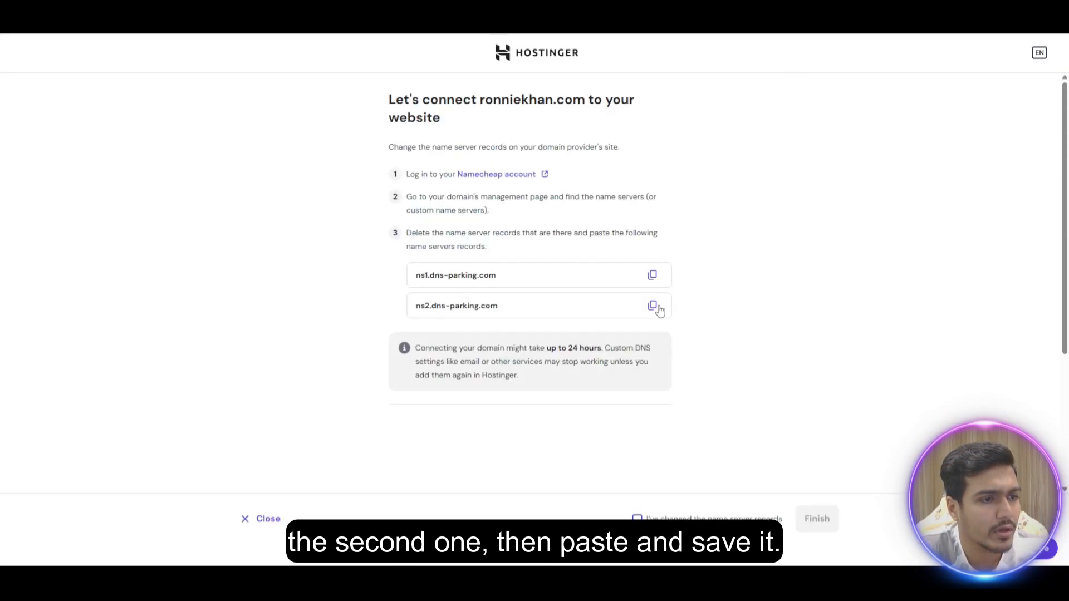
{"action": "left_click", "coordinate": [652, 306]}
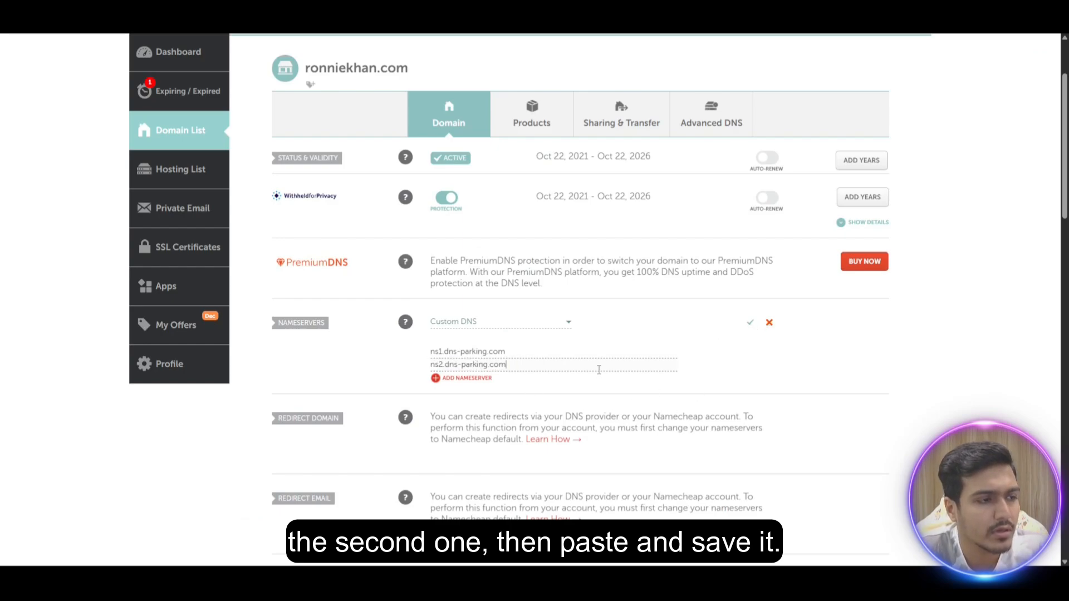
Reload the migrated website and look over its home page from start to end
{"action": "scroll", "coordinate": [479, 225], "scroll_direction": "up", "scroll_amount": 2}
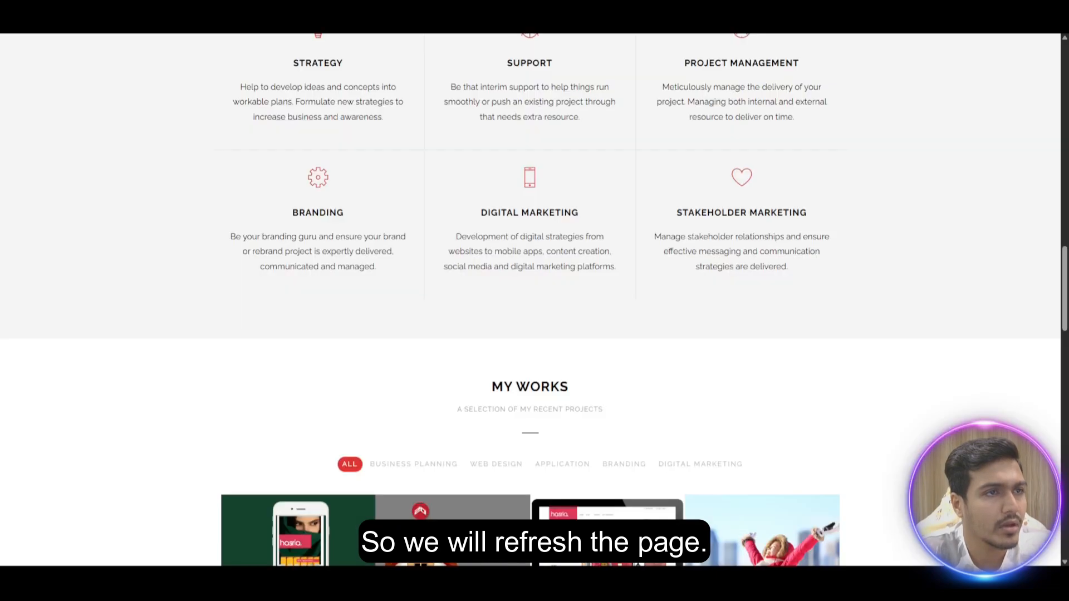
{"action": "key", "text": "F5"}
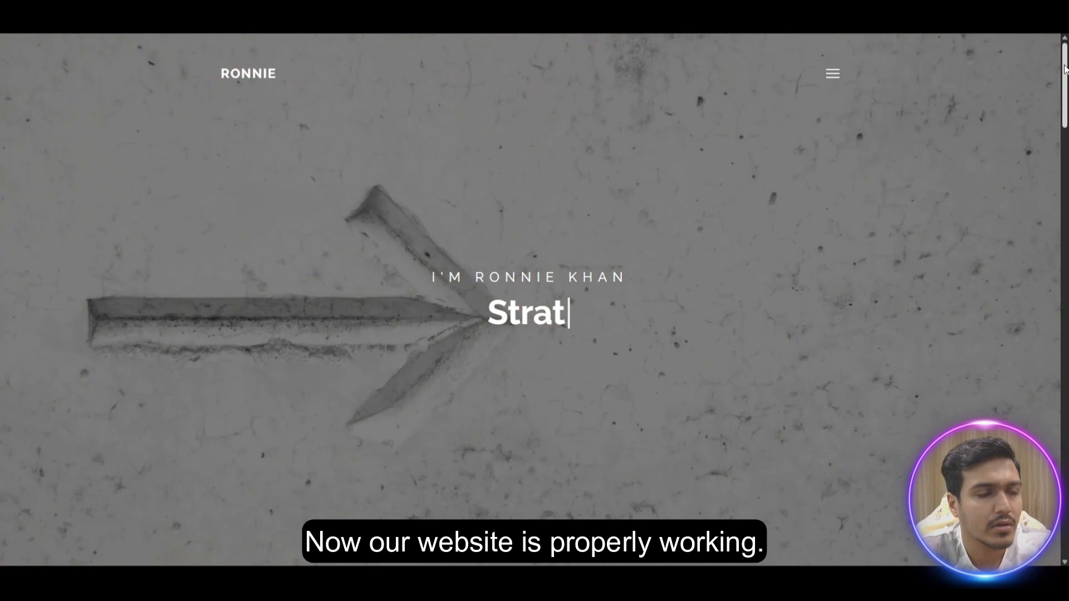
{"action": "left_click_drag", "start_coordinate": [1064, 68], "coordinate": [1014, 492]}
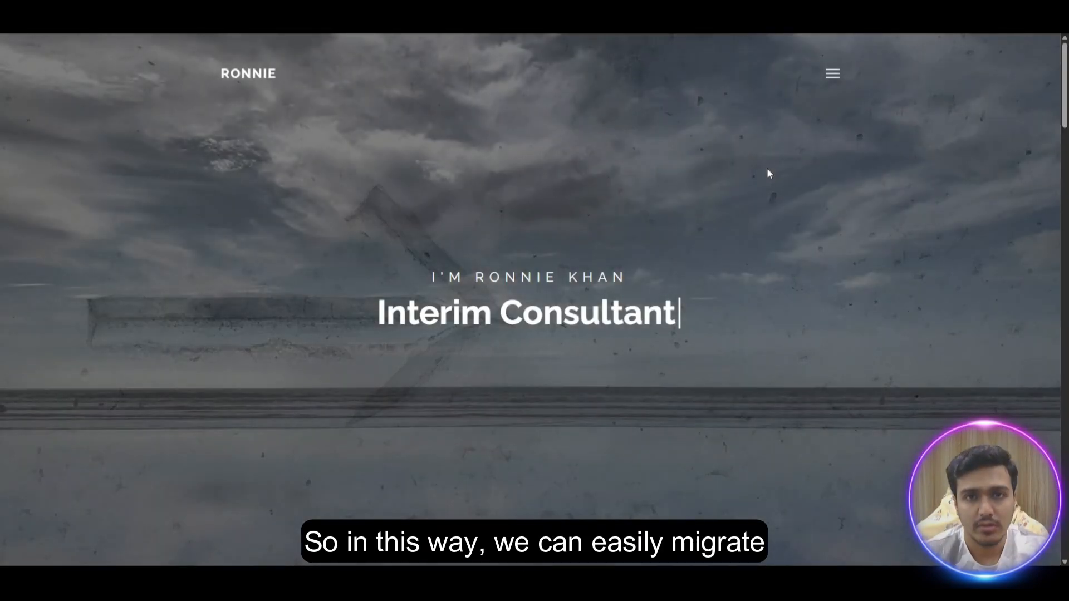